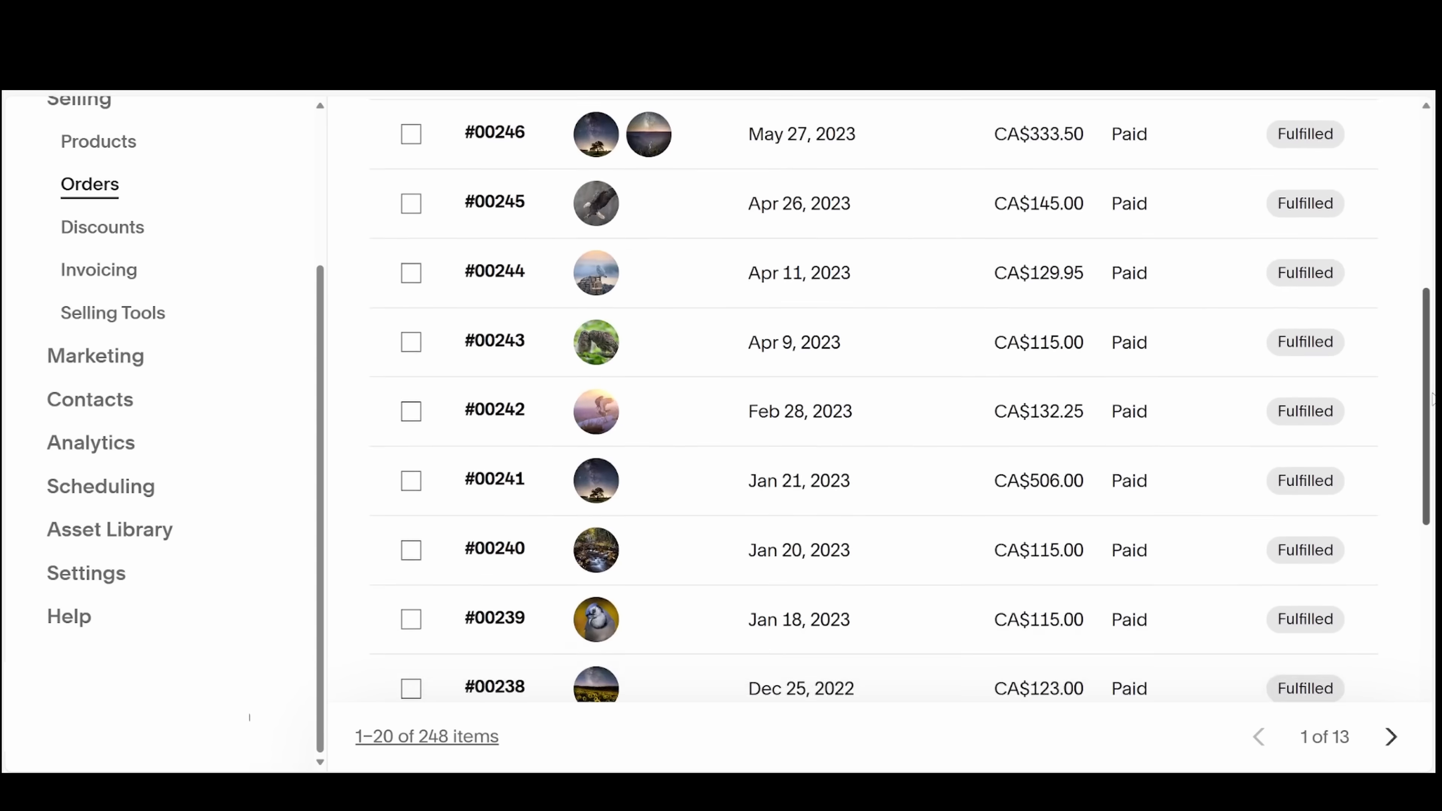
scroll(1422, 470, down, 3)
drag(1421, 470, 1417, 644)
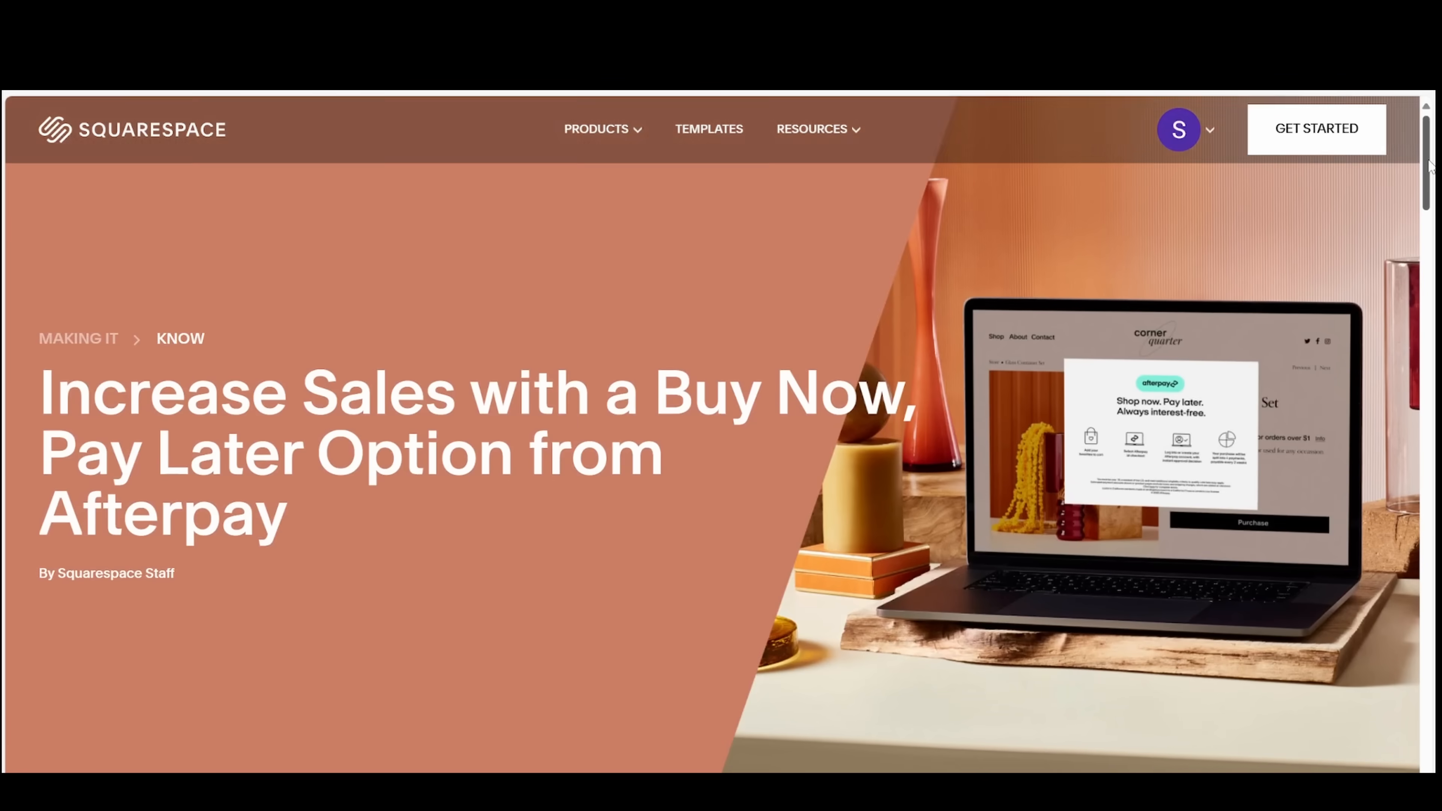
drag(1427, 164, 1427, 304)
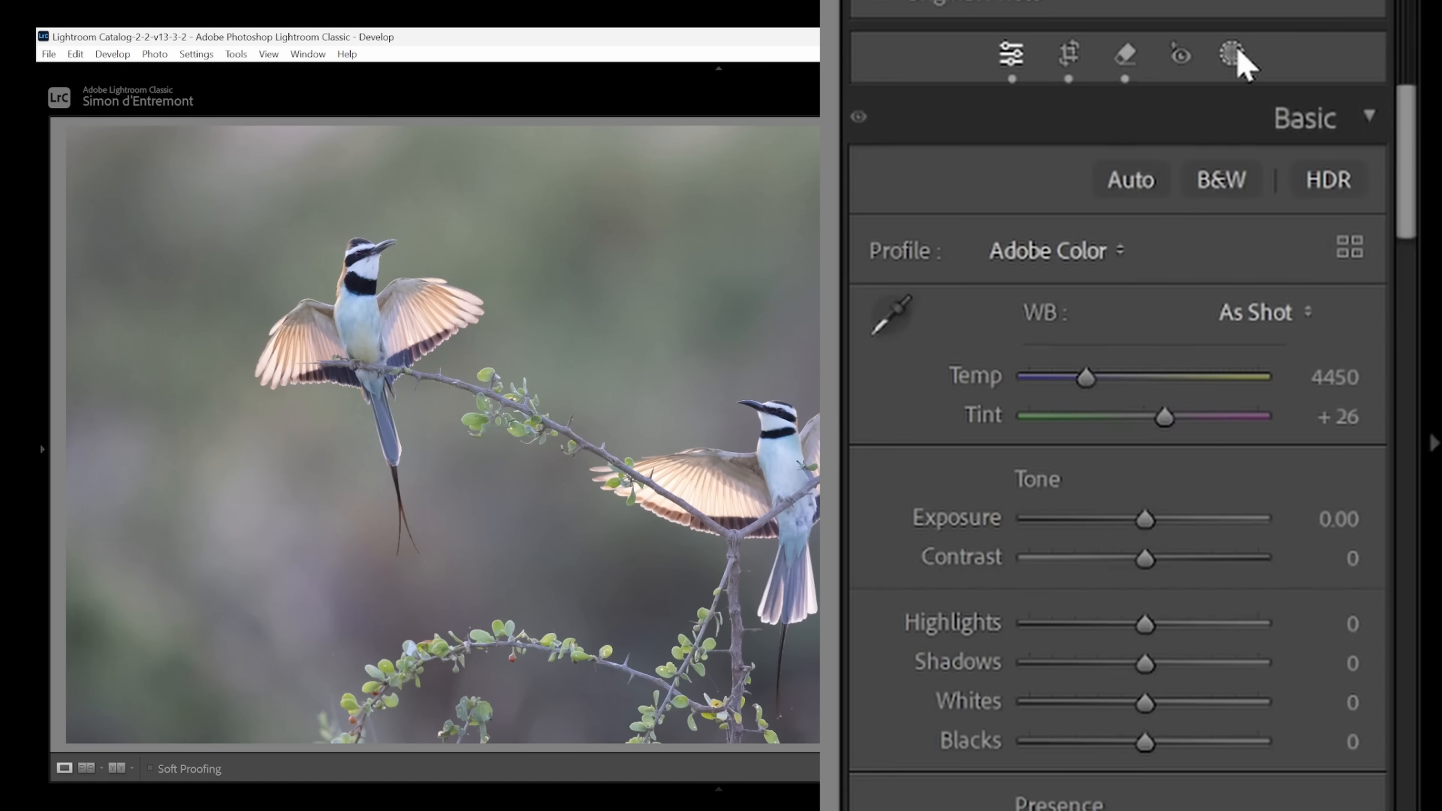
Create a Color Range mask by sampling the pale orange feathers on the lower bird's wing.
click(1312, 292)
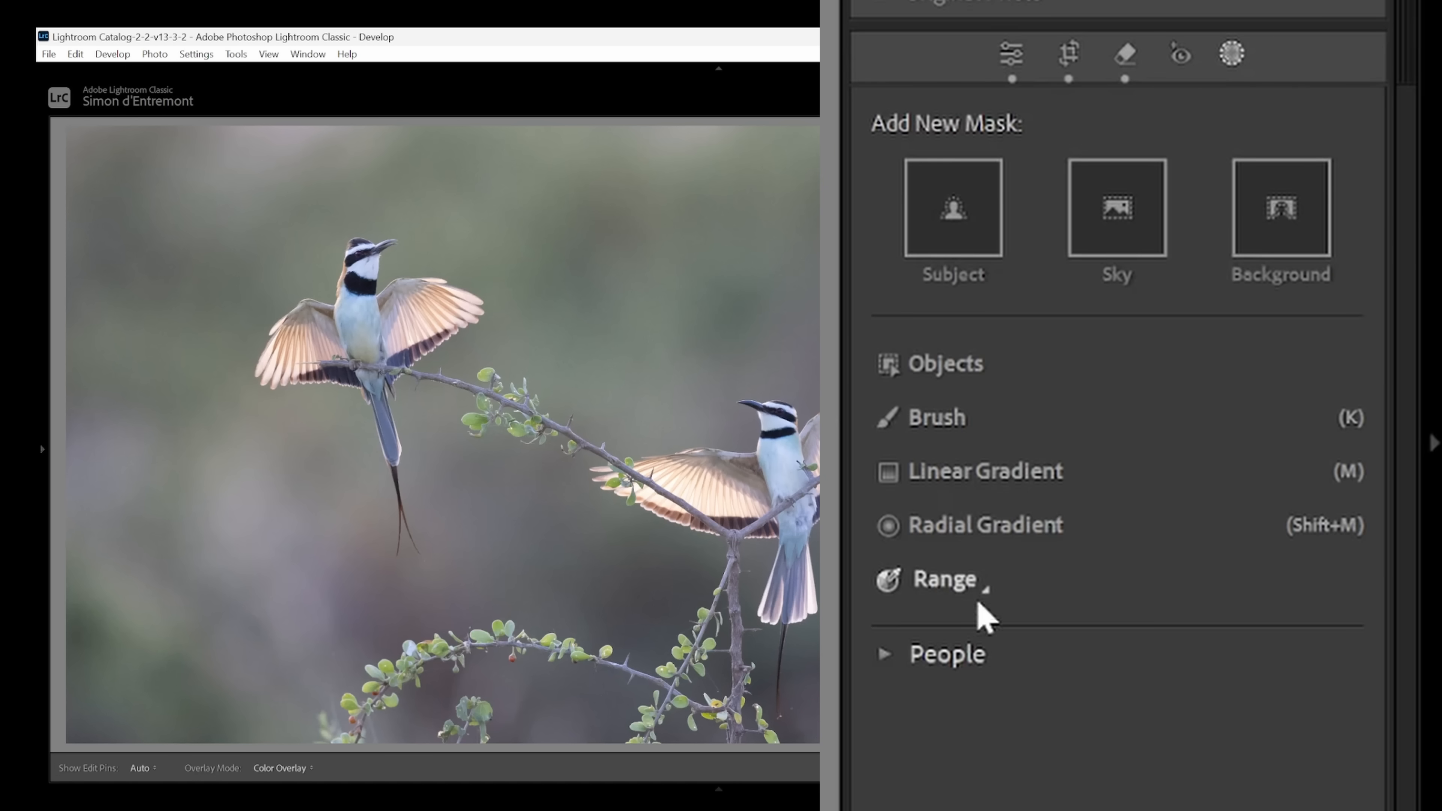
click(974, 595)
click(1016, 670)
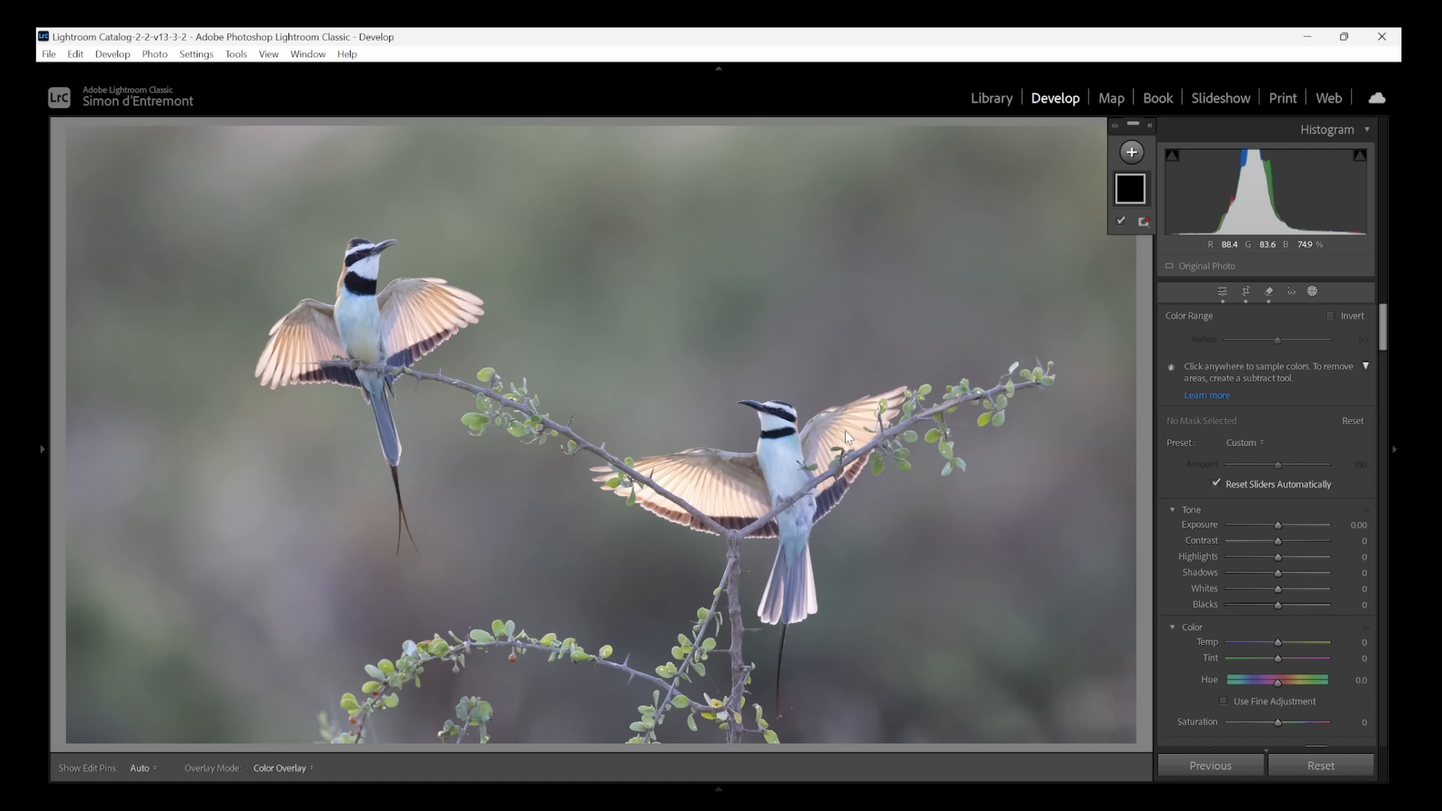
click(845, 430)
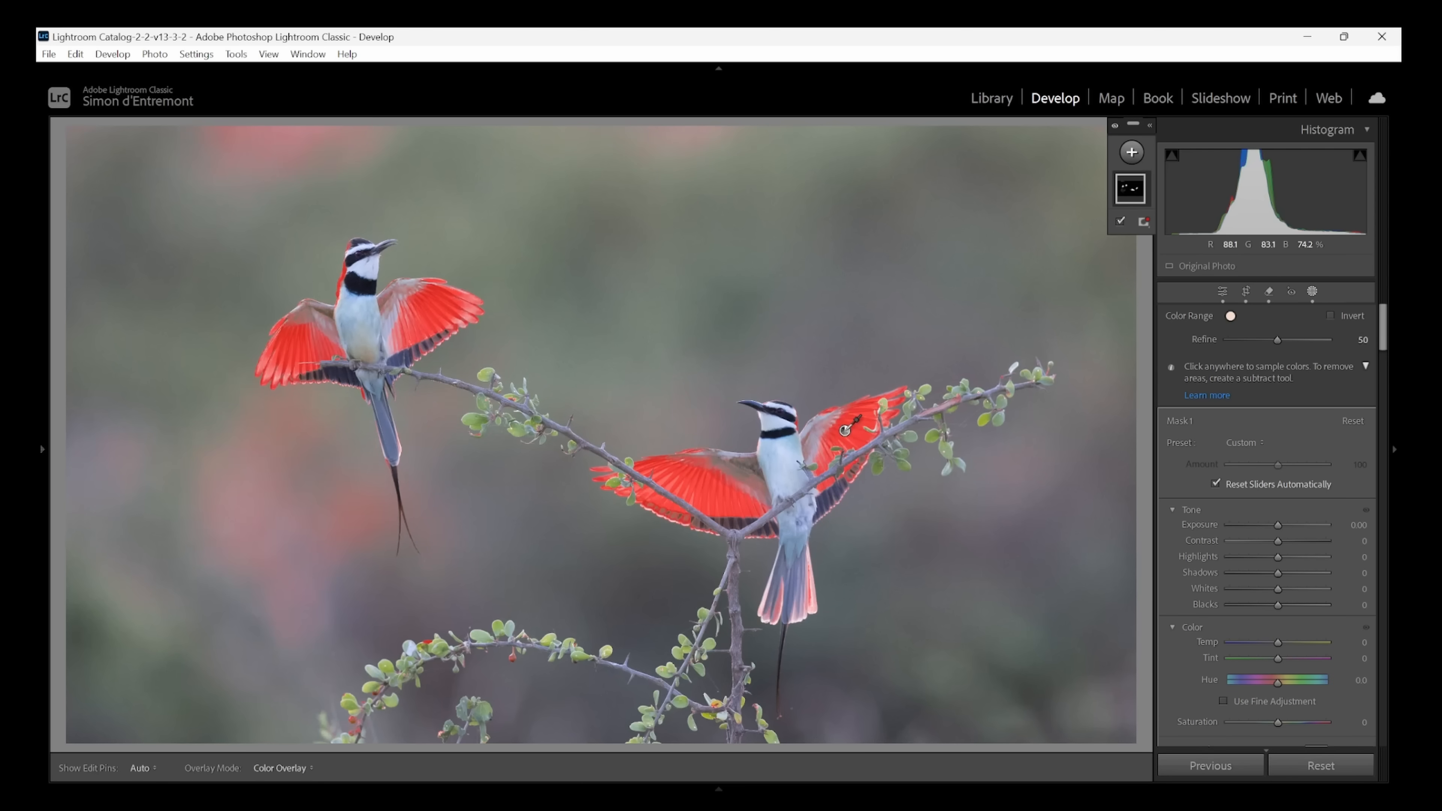
Adjust the wing-feather mask with exposure 0.09, slightly higher saturation and a fine-tuned Refine range, leaving its temperature at 0.
drag(1282, 524, 1283, 533)
drag(1277, 643, 1284, 642)
double_click(1285, 642)
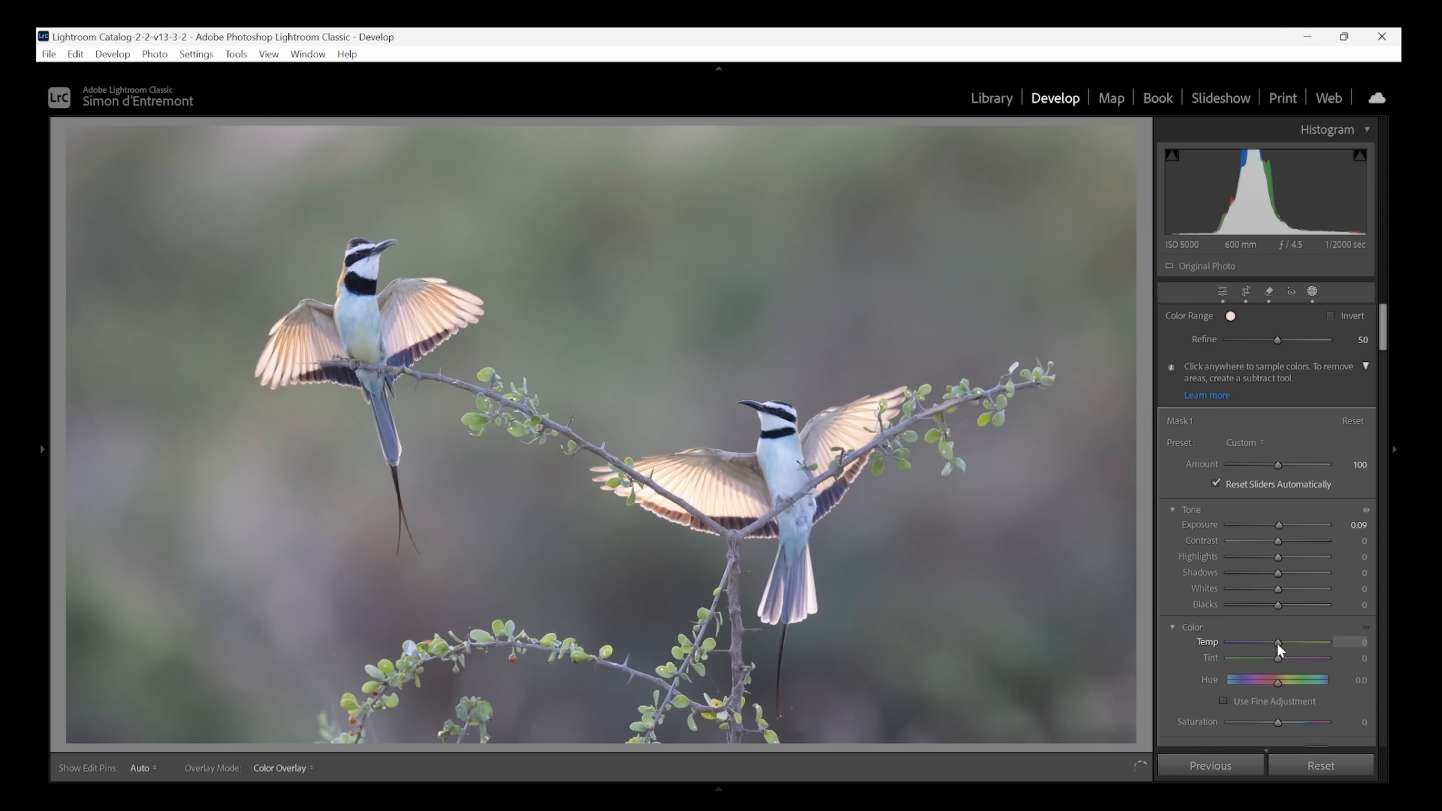
drag(1277, 722, 1286, 723)
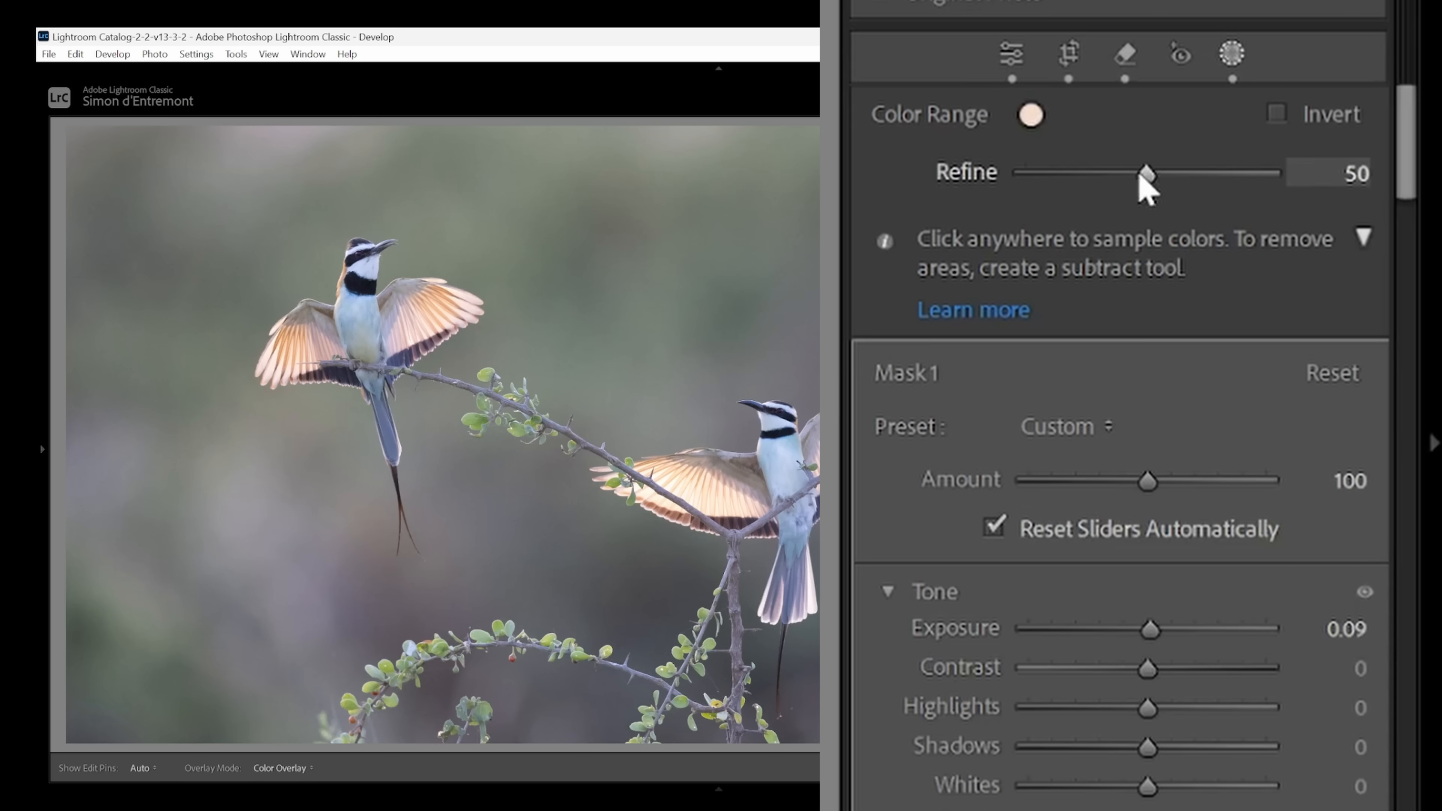
drag(1277, 340, 1284, 341)
mouse_move(1162, 180)
mouse_down()
mouse_move(1180, 182)
mouse_move(1111, 181)
mouse_move(1213, 177)
mouse_move(1162, 178)
mouse_up()
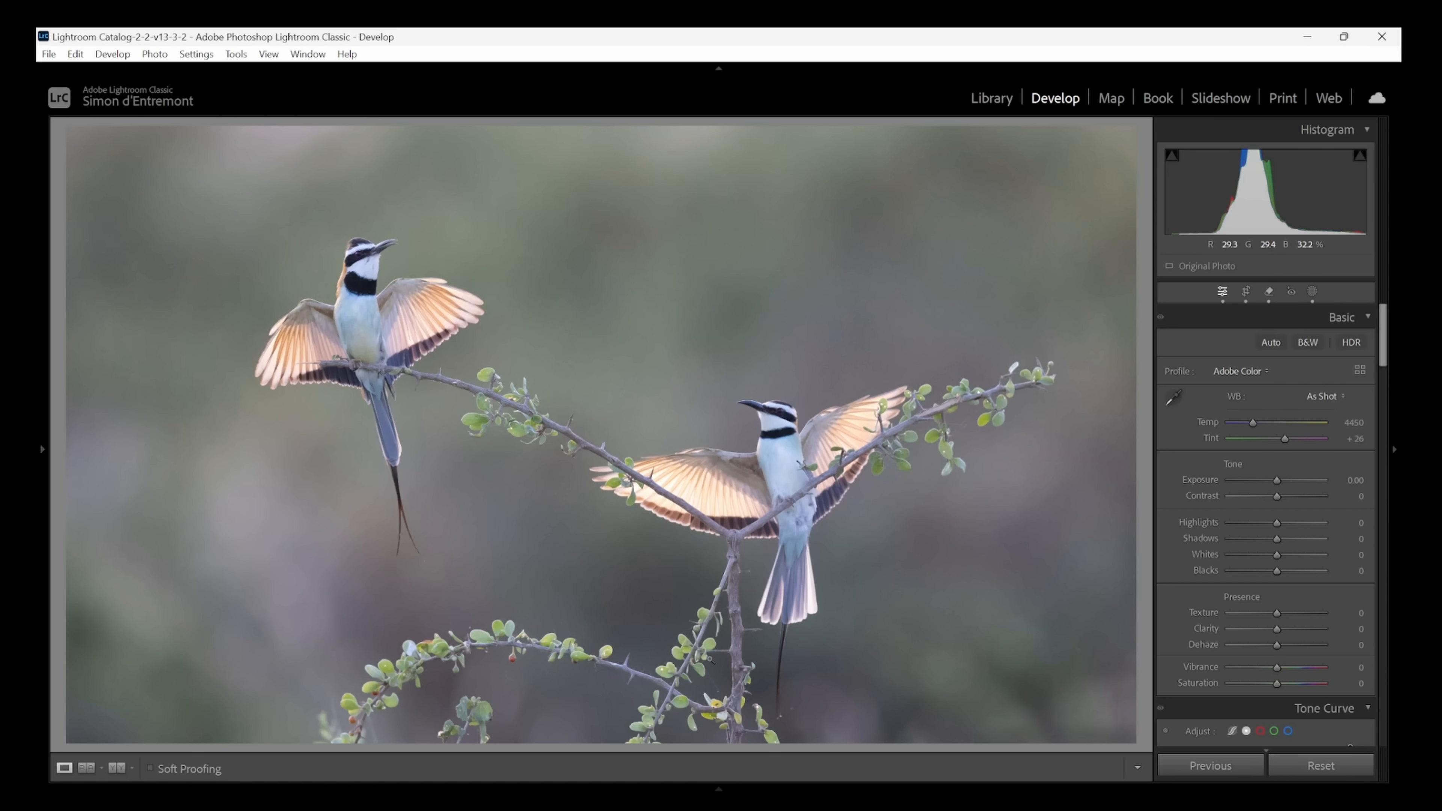
Add a second Color Range mask by sampling a green leaf on the branch beside the lower bird's tail.
click(711, 662)
drag(707, 656, 715, 574)
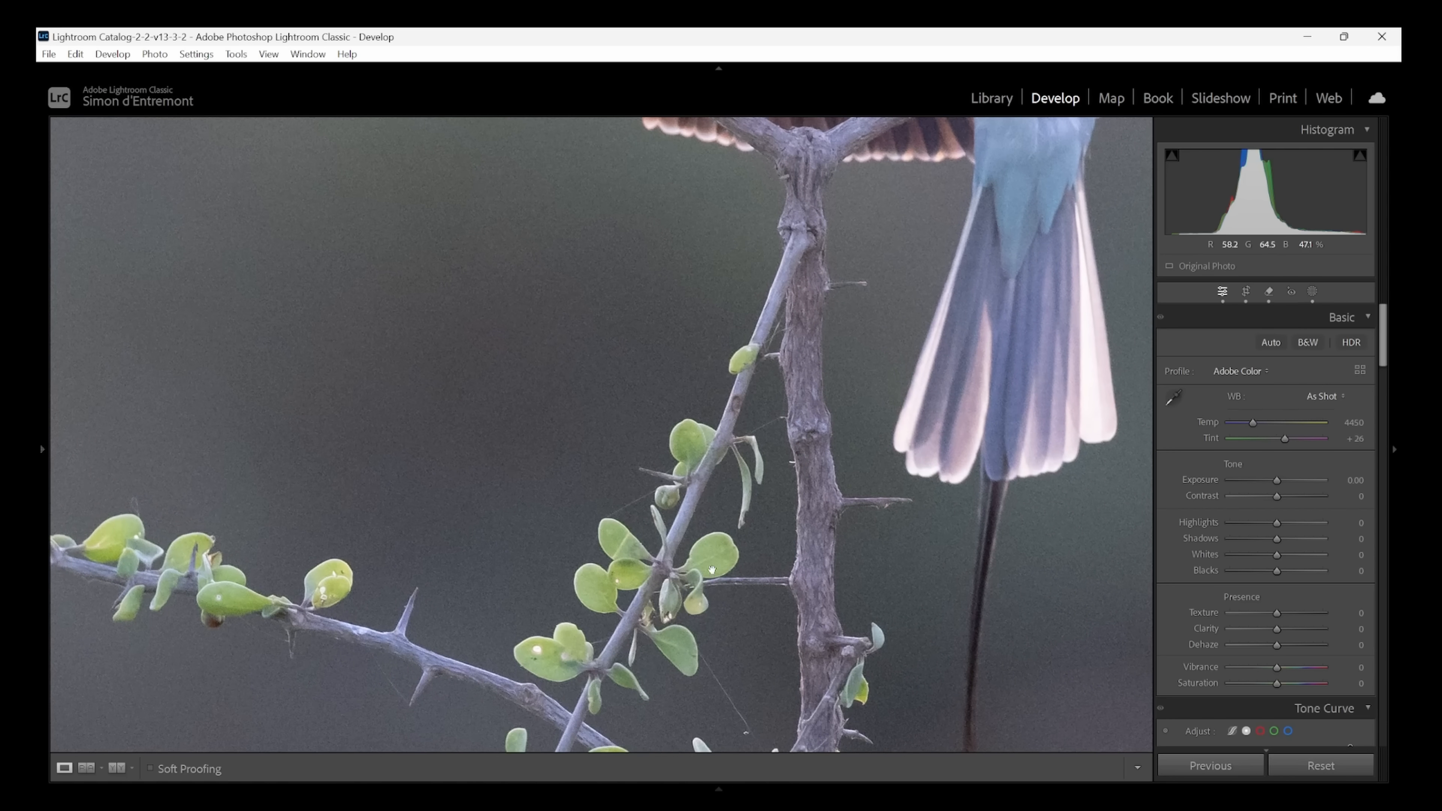
click(1311, 291)
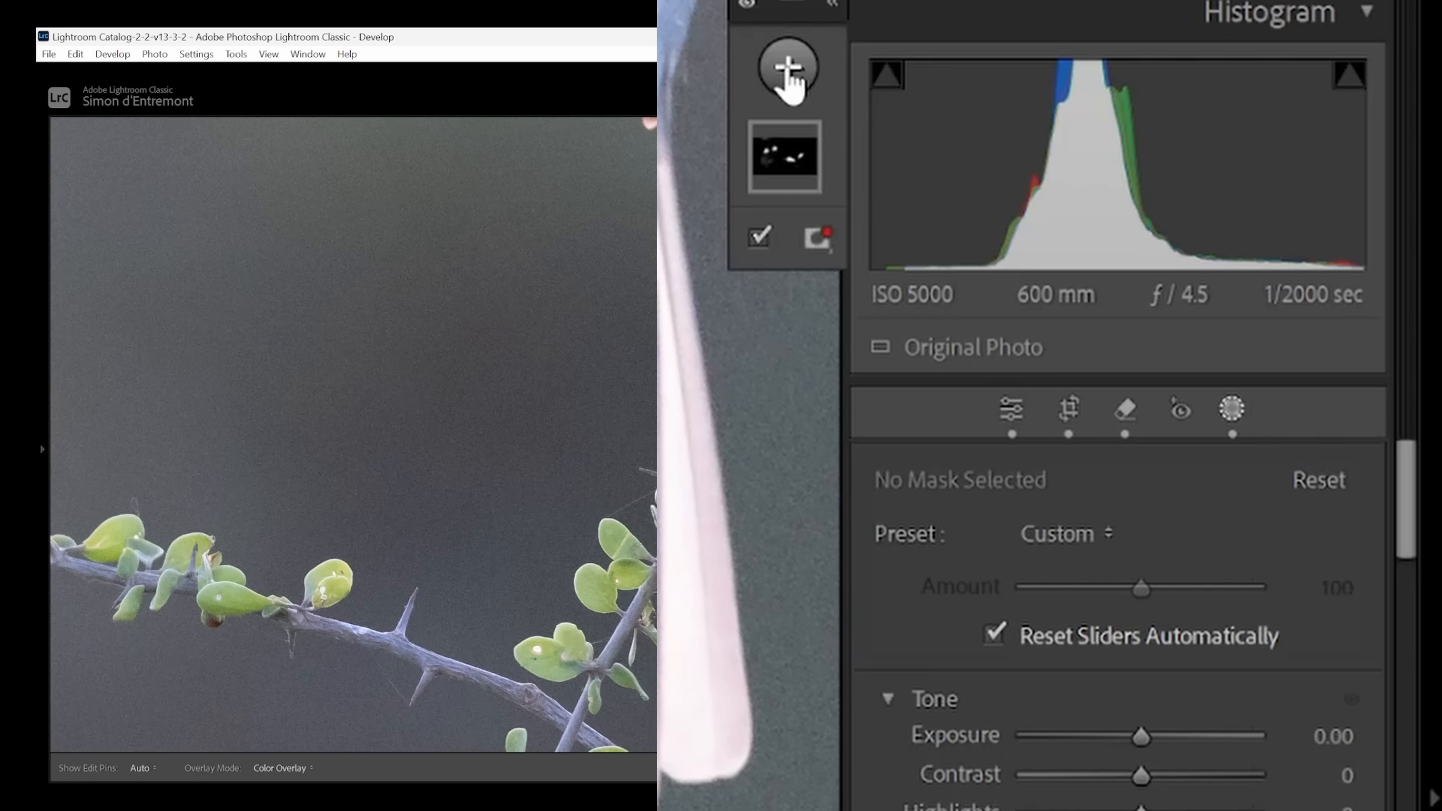
click(1131, 152)
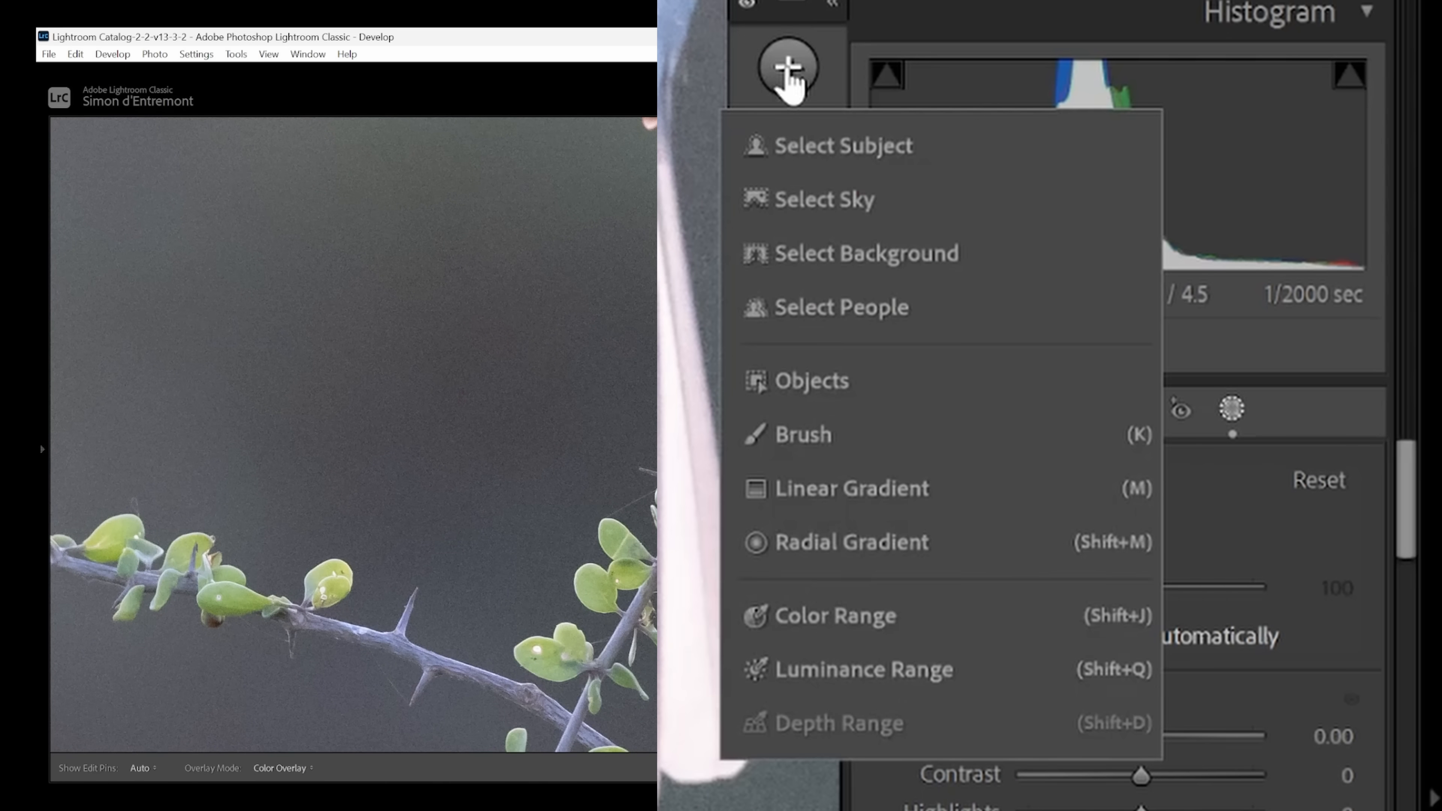
click(863, 620)
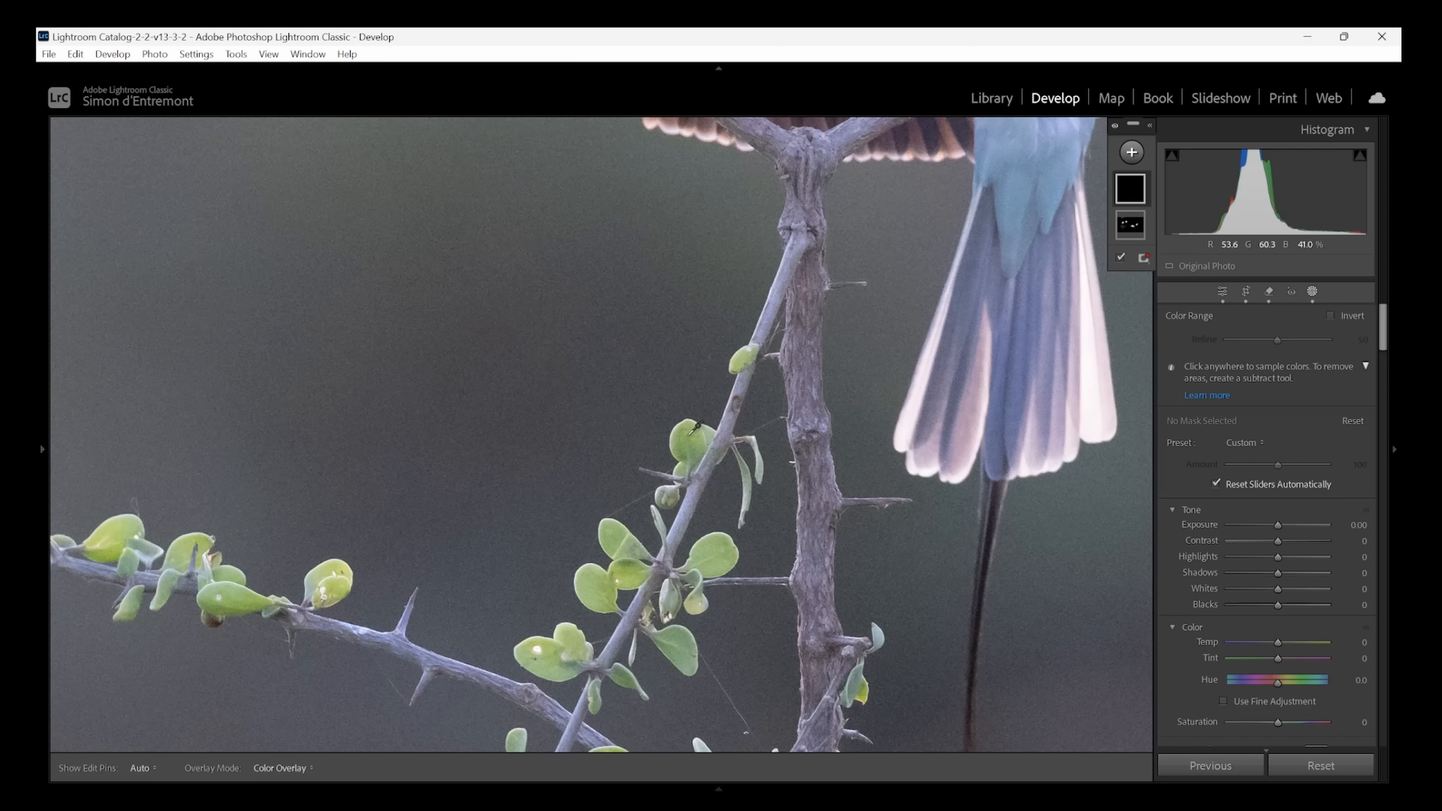
click(688, 431)
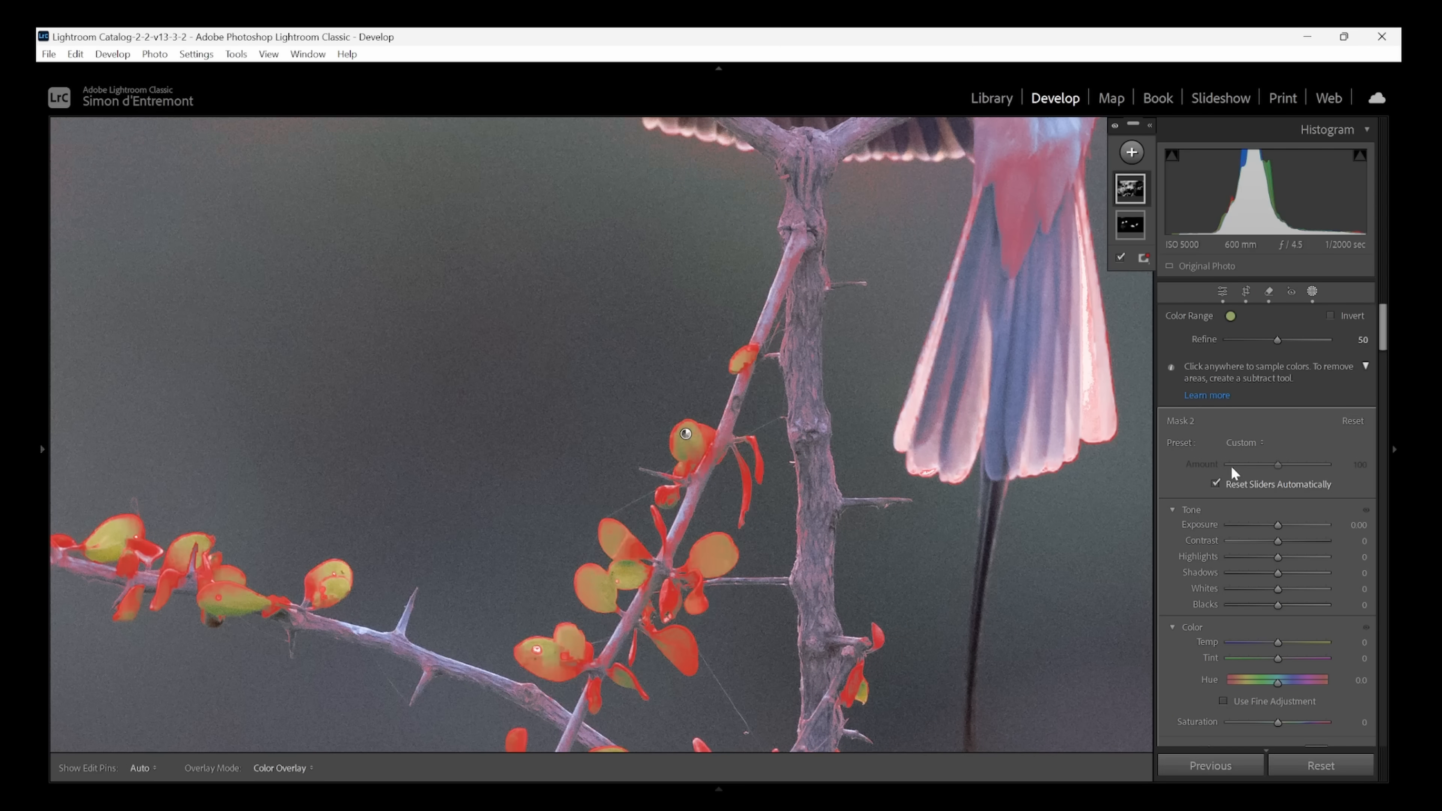
Slightly raise the leaf mask's exposure and saturation, and increase its overall Amount.
drag(1277, 531, 1278, 531)
drag(1279, 725, 1291, 722)
drag(1276, 463, 1287, 464)
key(z)
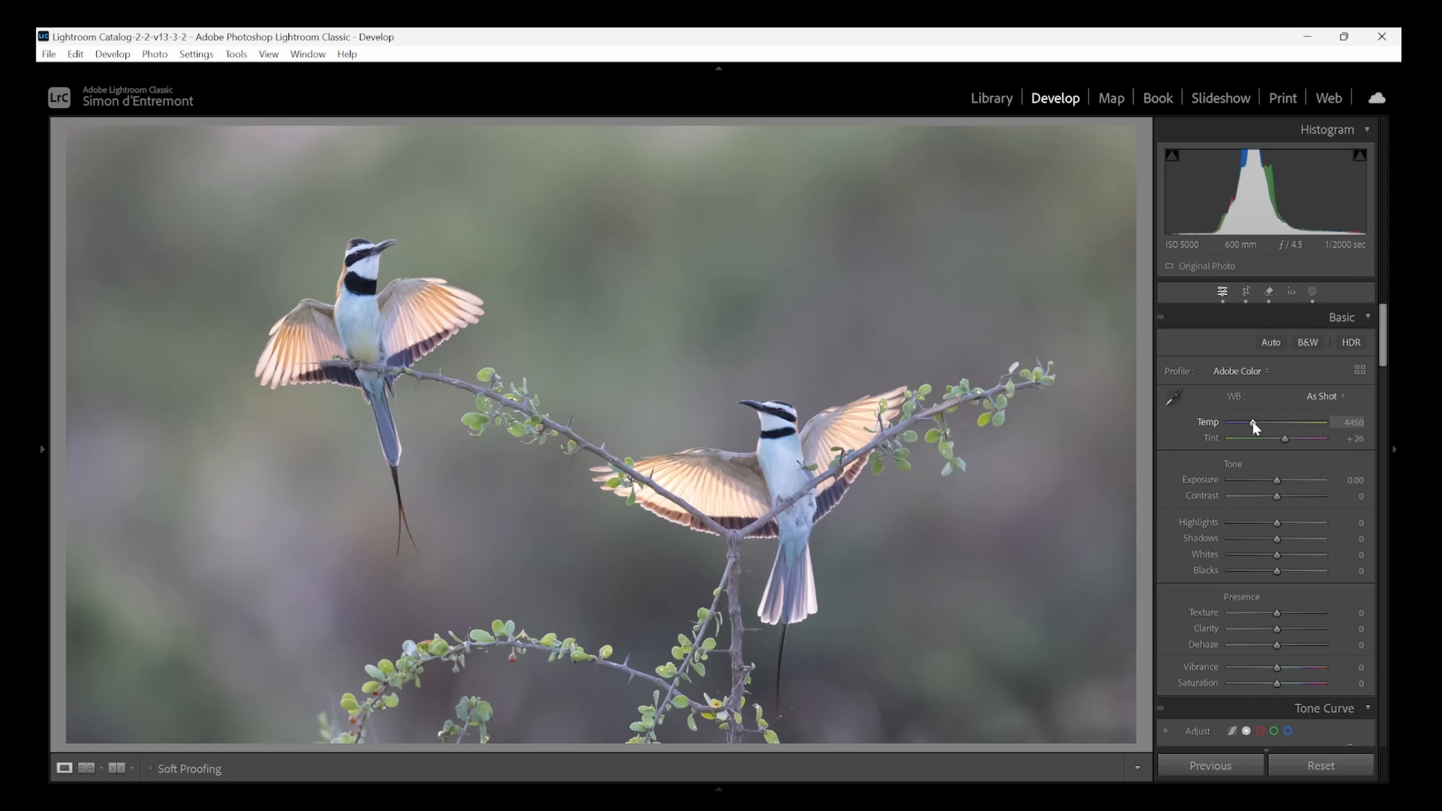
Try a warmer white balance on the whole photo, and raise the color temperature of the background mask instead.
drag(1253, 421, 1263, 422)
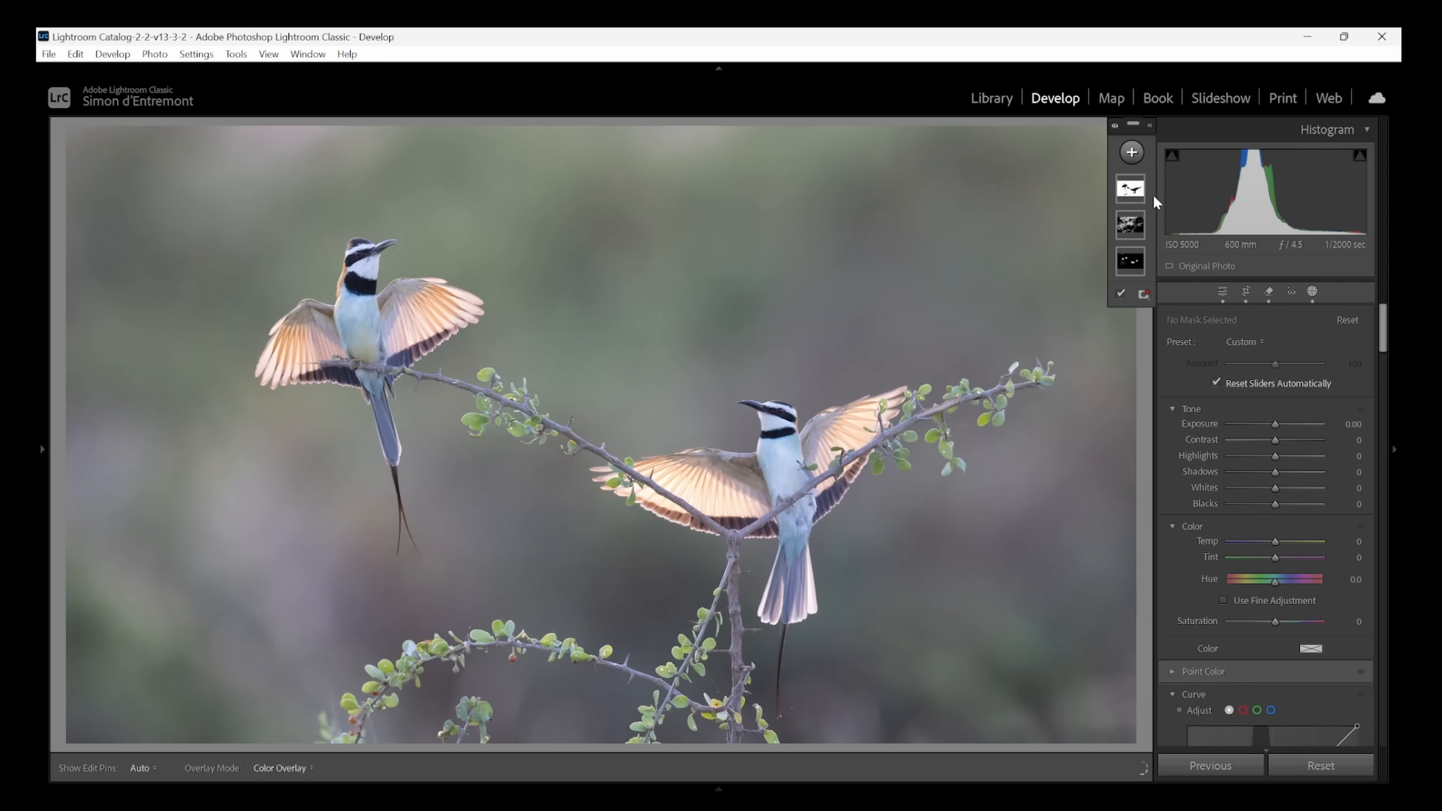
click(1129, 192)
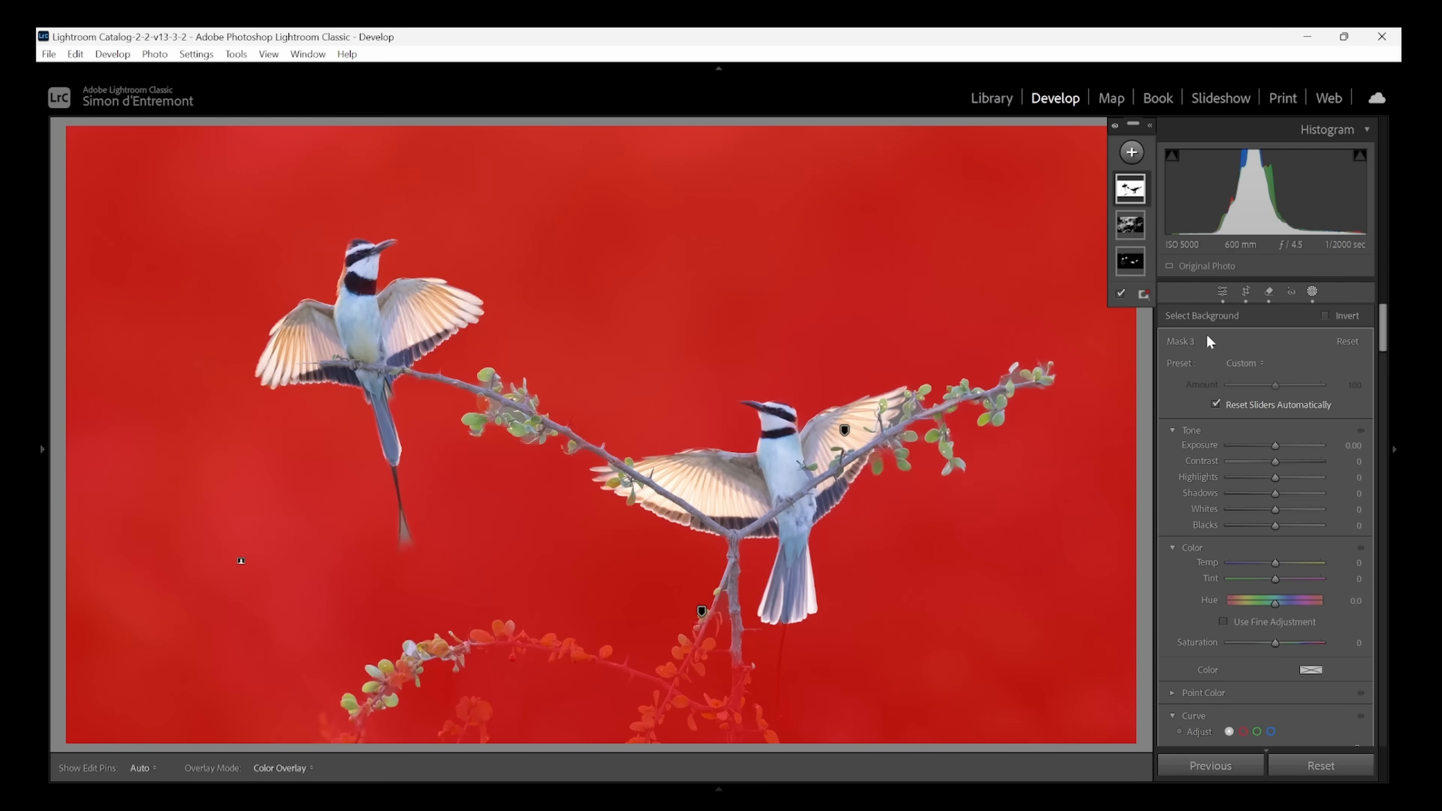
drag(1275, 562, 1291, 564)
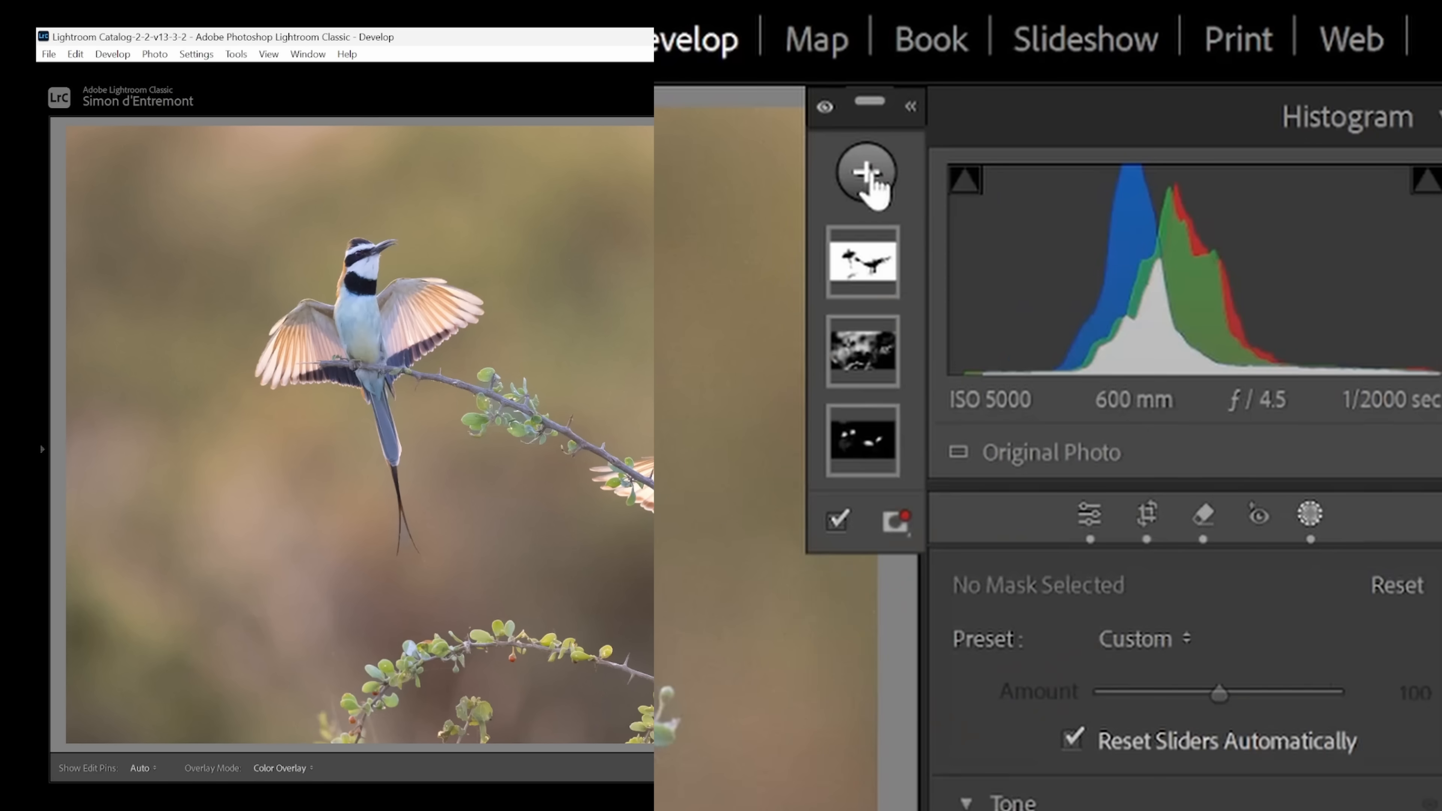
Add another mask that selects the background.
click(1131, 152)
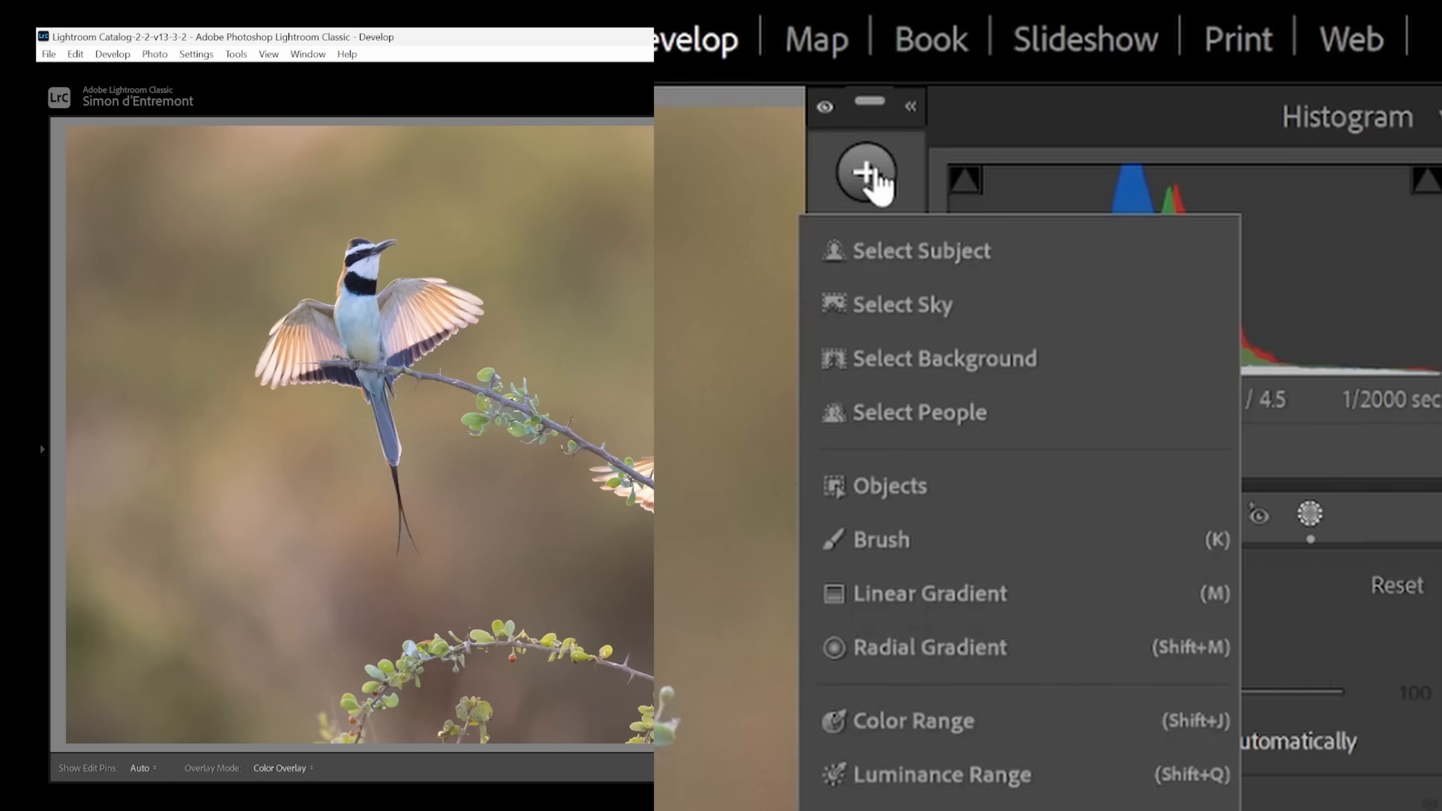
click(948, 360)
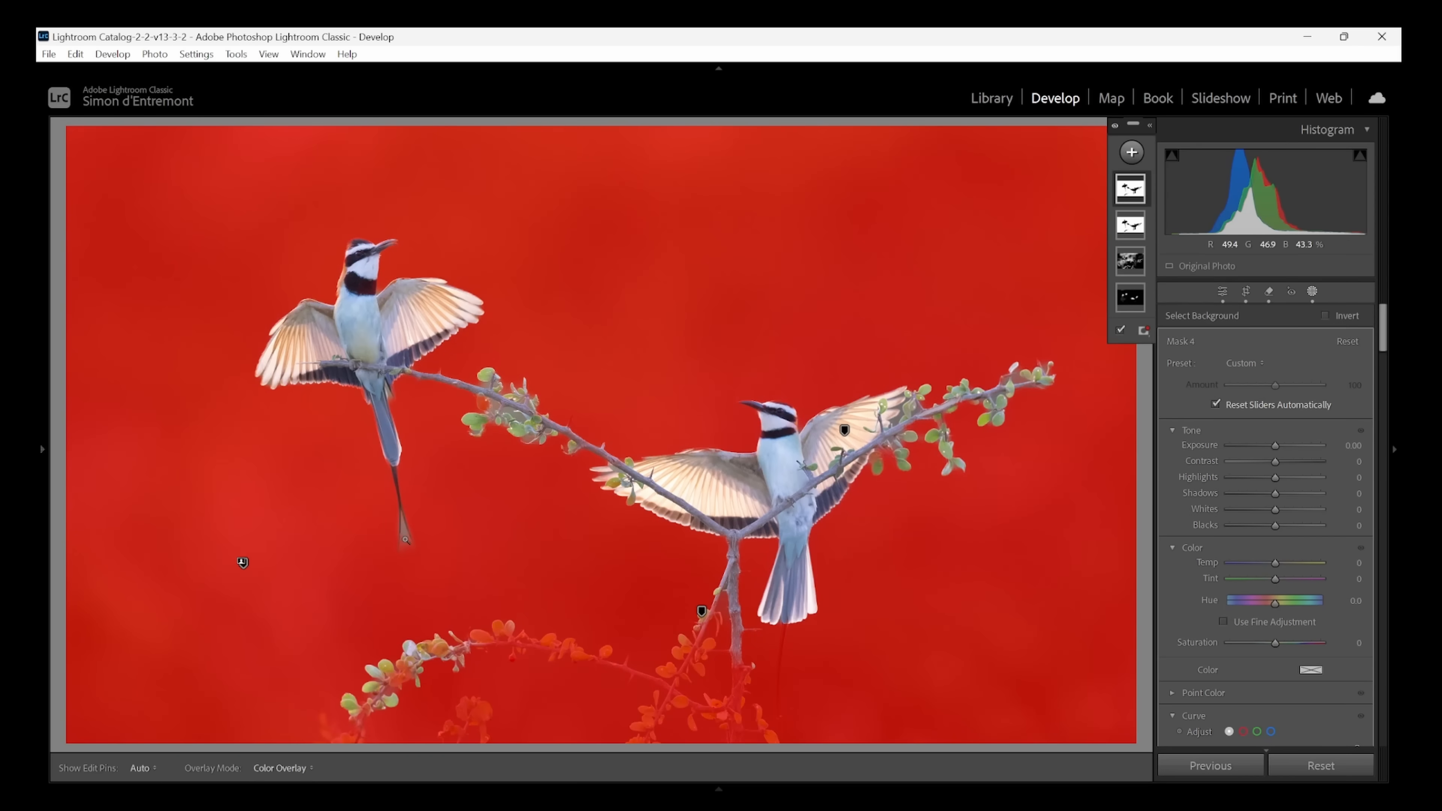
Add the missed gap between the upper bird's tail feathers to the new background mask with a brush, reducing its size from 5.0 to 1.0.
click(403, 540)
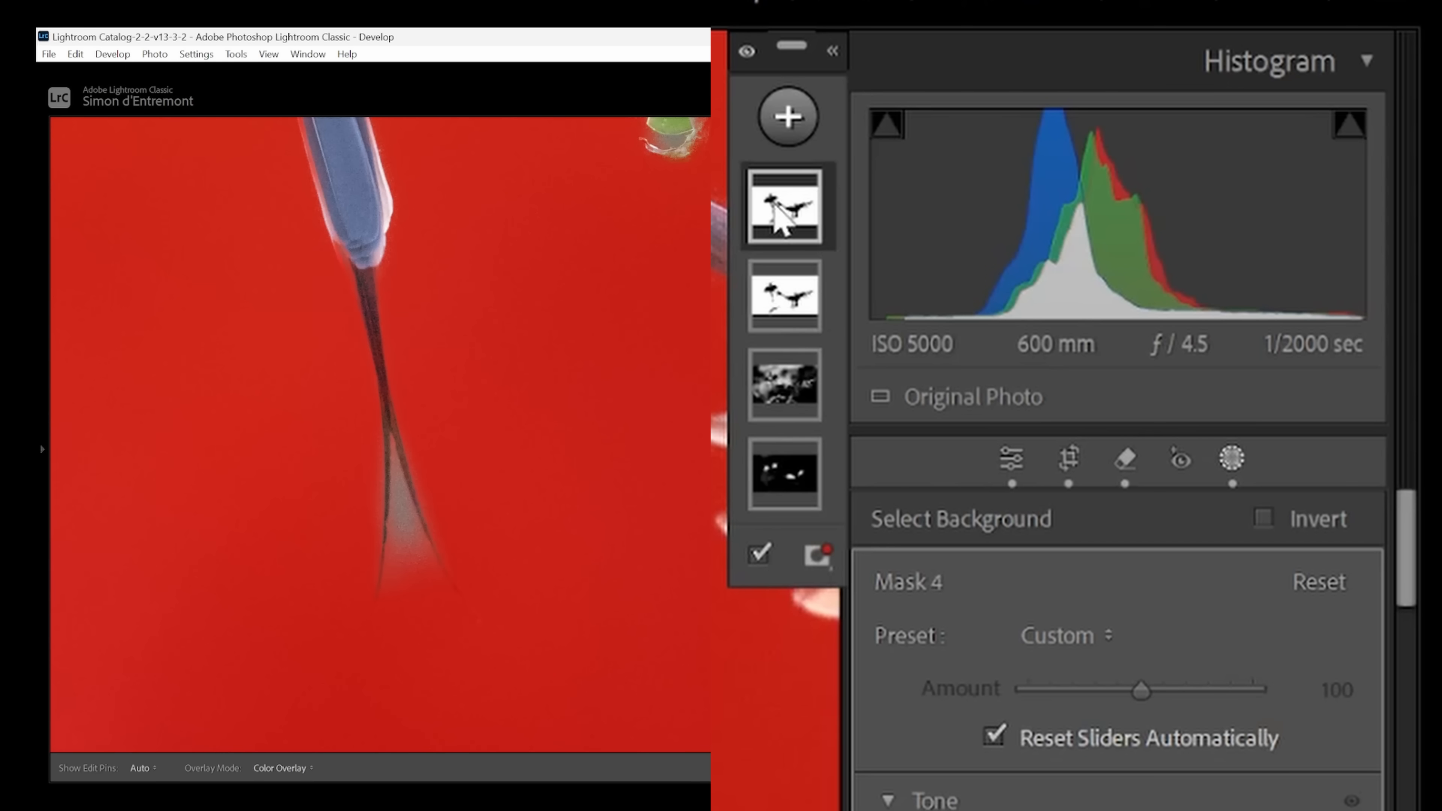
click(779, 219)
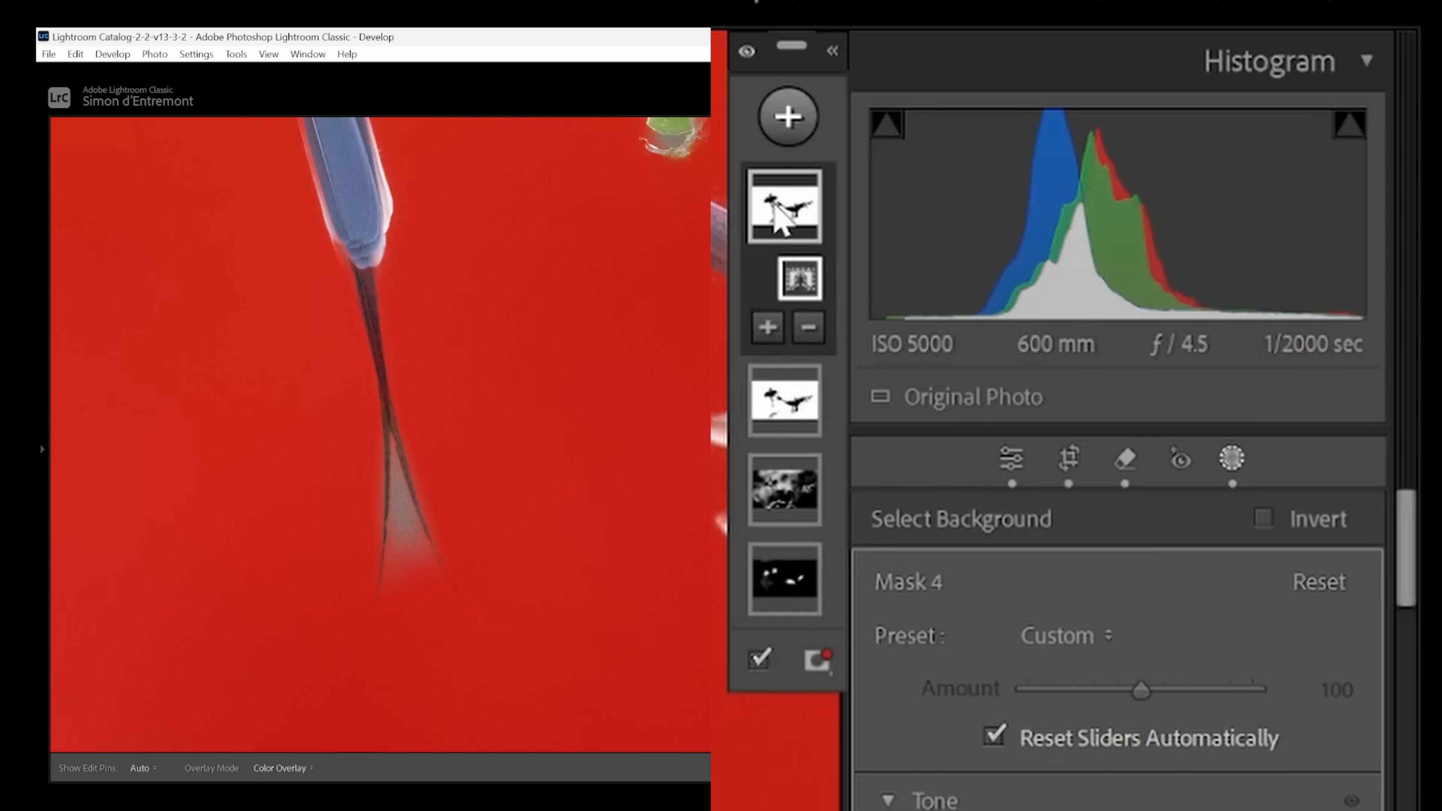
click(774, 335)
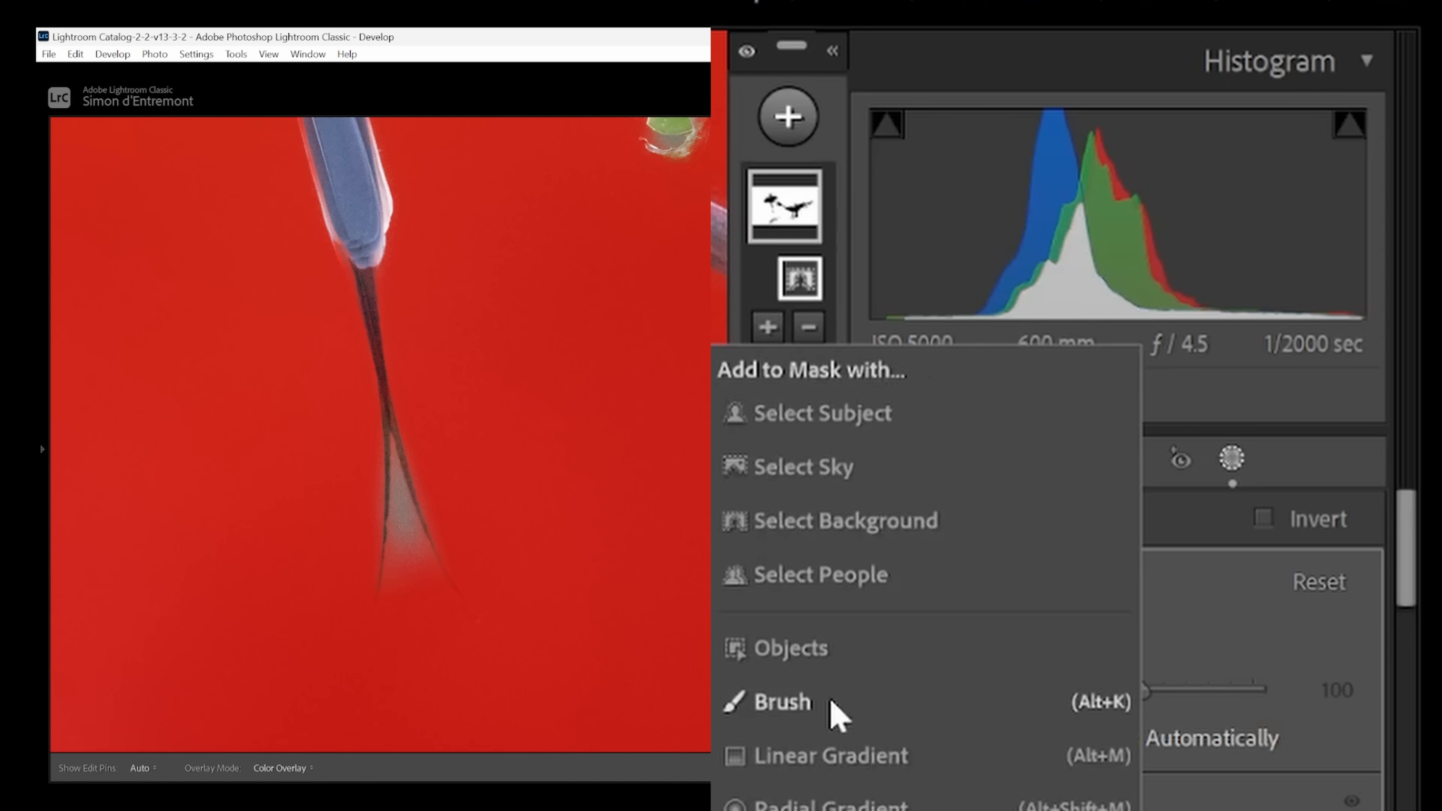
click(783, 704)
scroll(395, 531, down, 6)
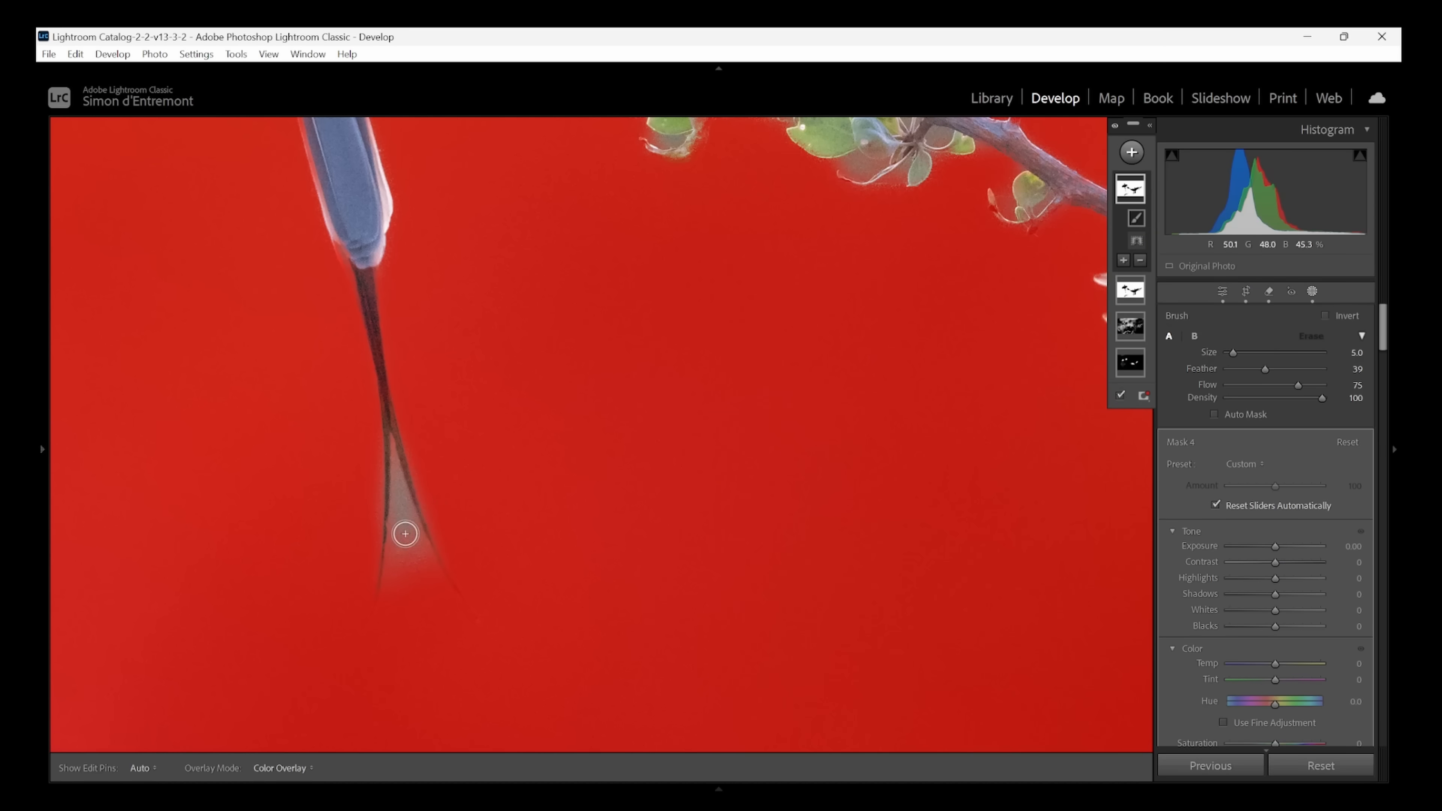
mouse_move(415, 553)
mouse_down()
mouse_move(396, 483)
mouse_move(386, 555)
mouse_move(421, 555)
mouse_up()
scroll(397, 477, down, 4)
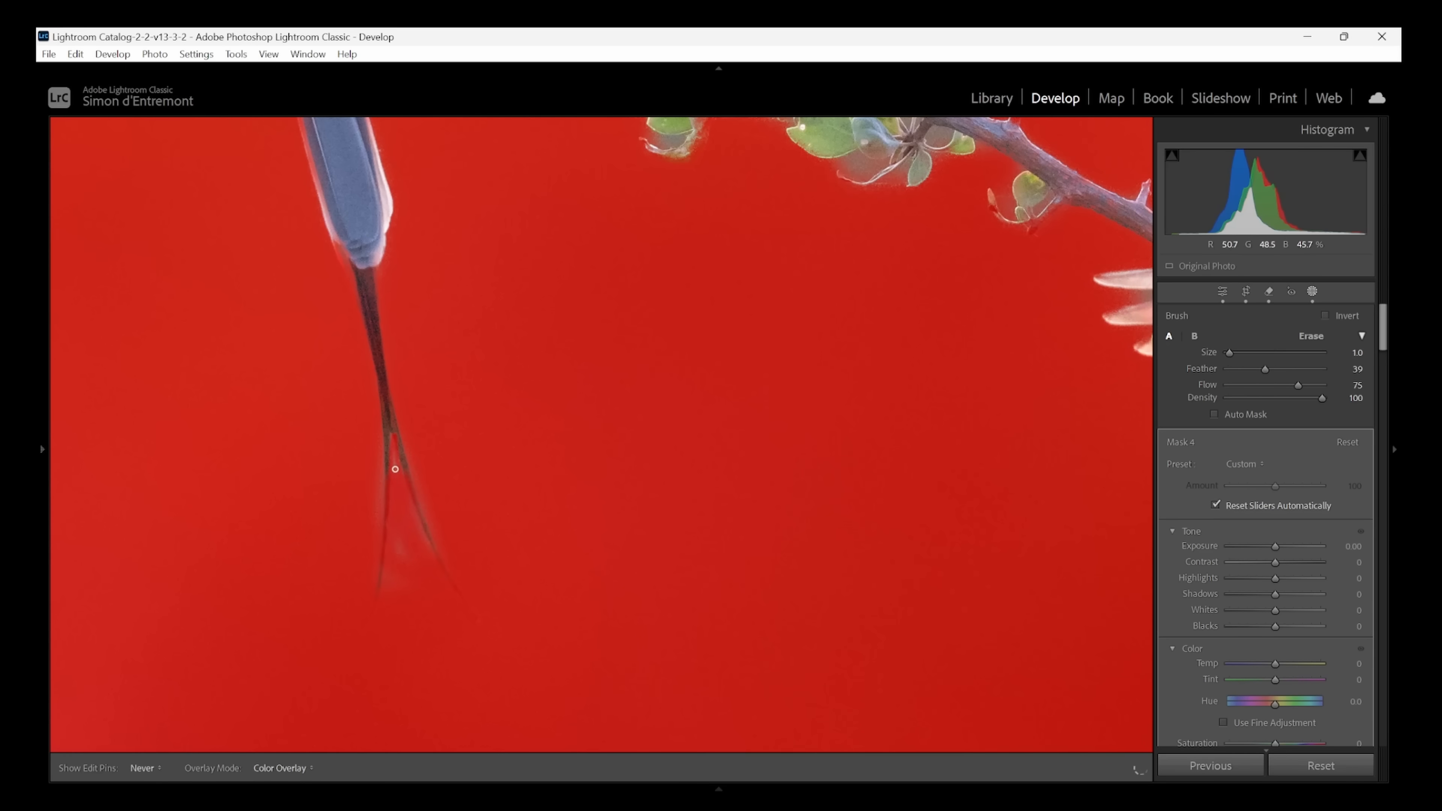
key(z)
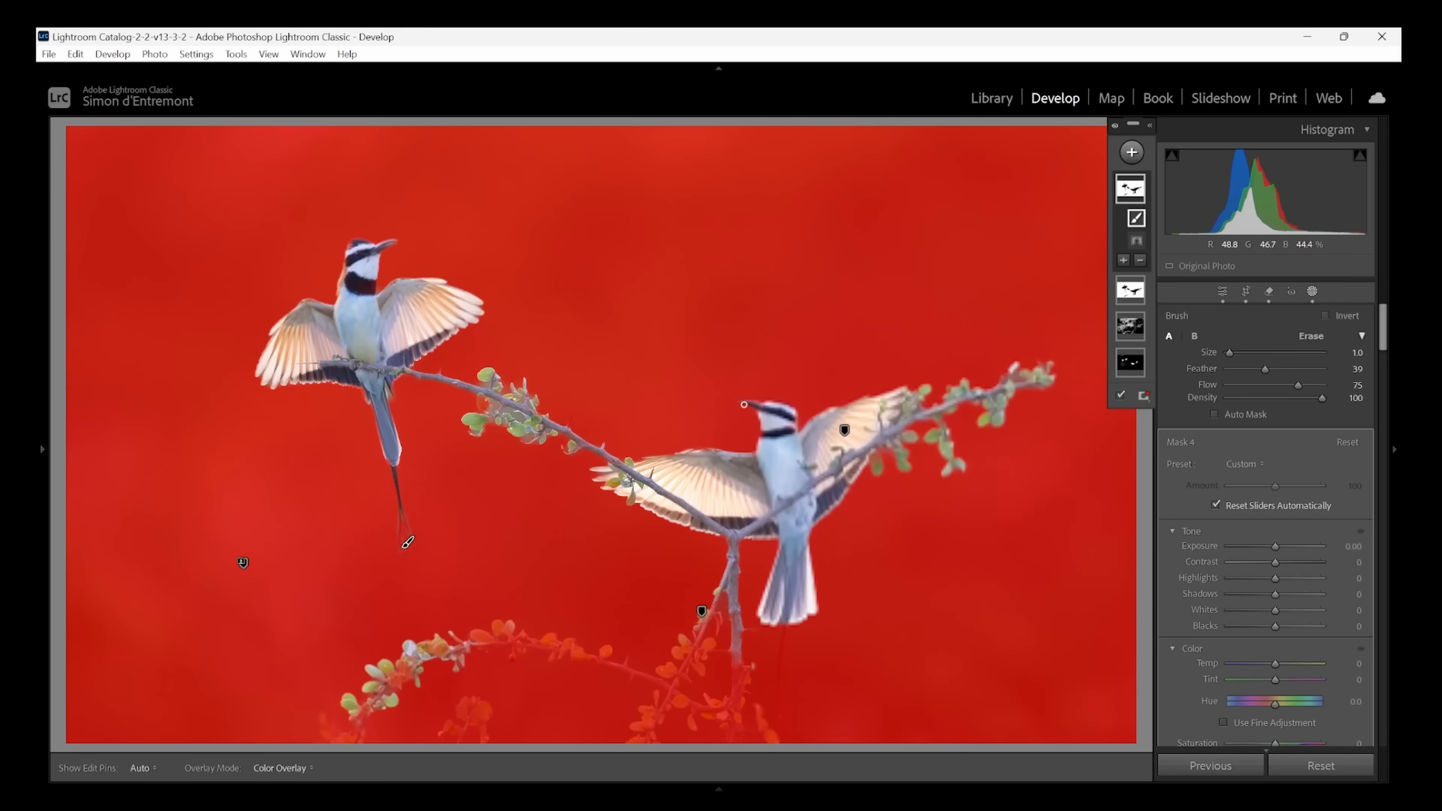
Darken the new background mask by lowering its exposure to -1.21.
click(1312, 292)
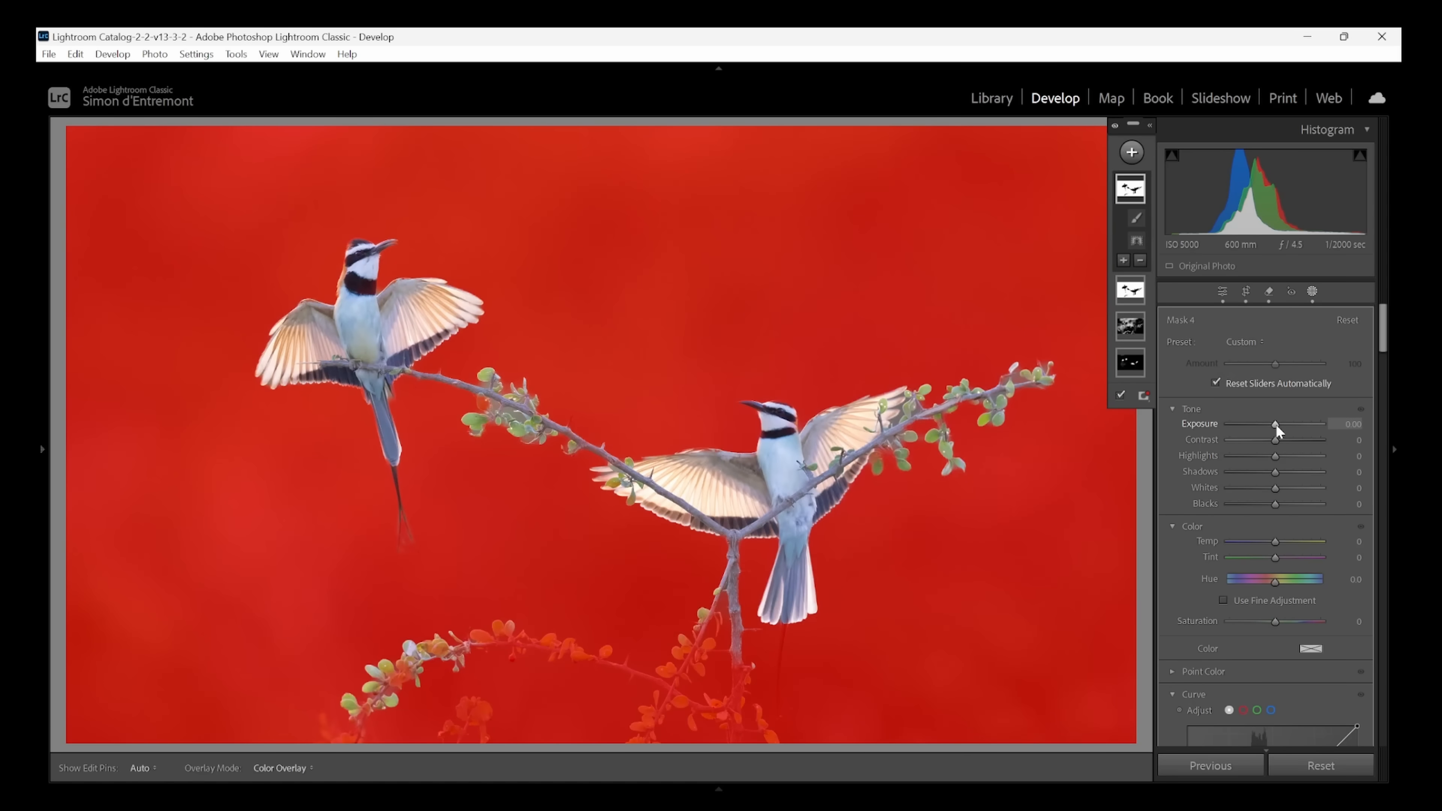
drag(1275, 425, 1270, 427)
drag(1266, 429, 1267, 427)
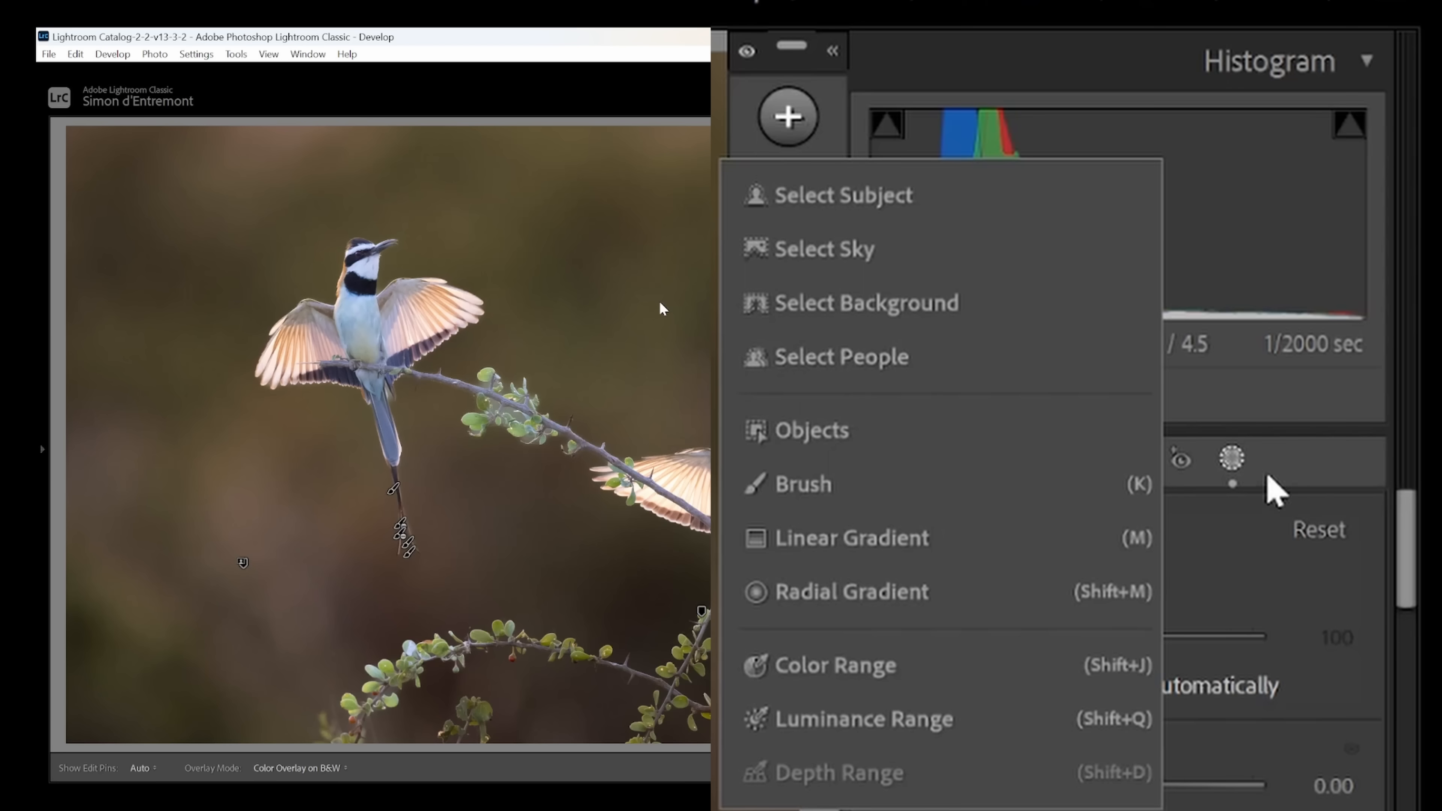
Add a Select Subject mask for the birds, set its sharpness to 27 and adjust its clarity slightly.
click(877, 196)
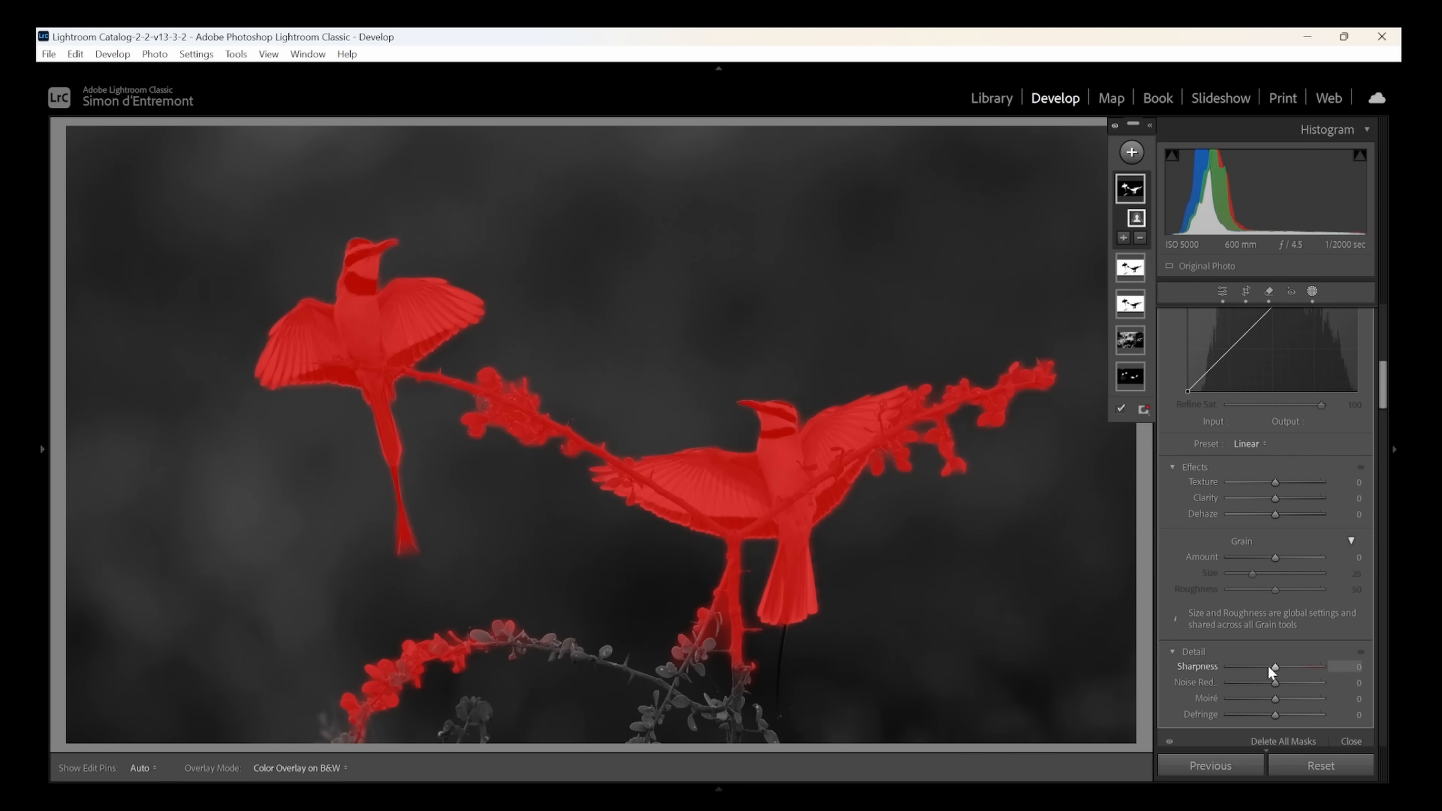
drag(1279, 667, 1281, 667)
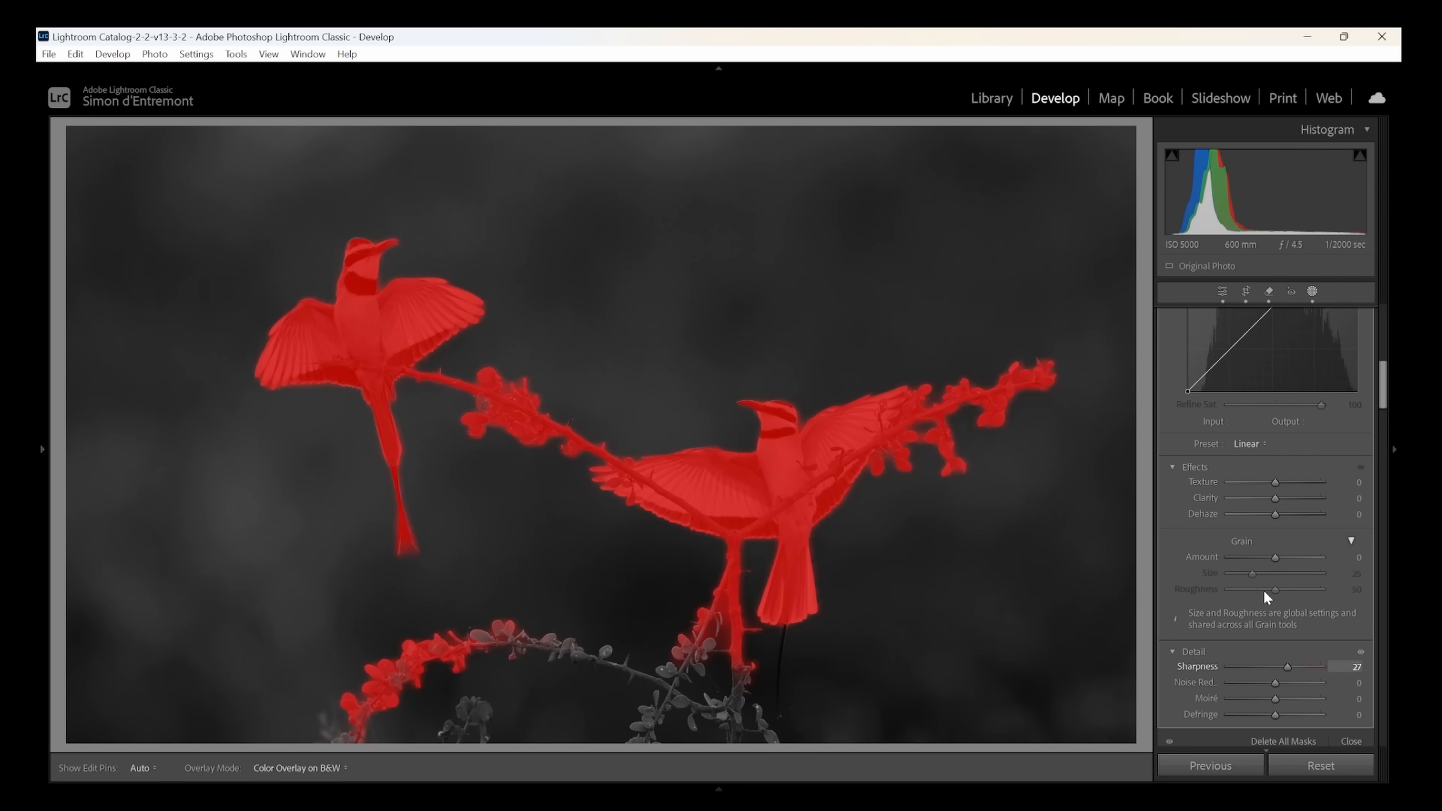
drag(1274, 499, 1274, 499)
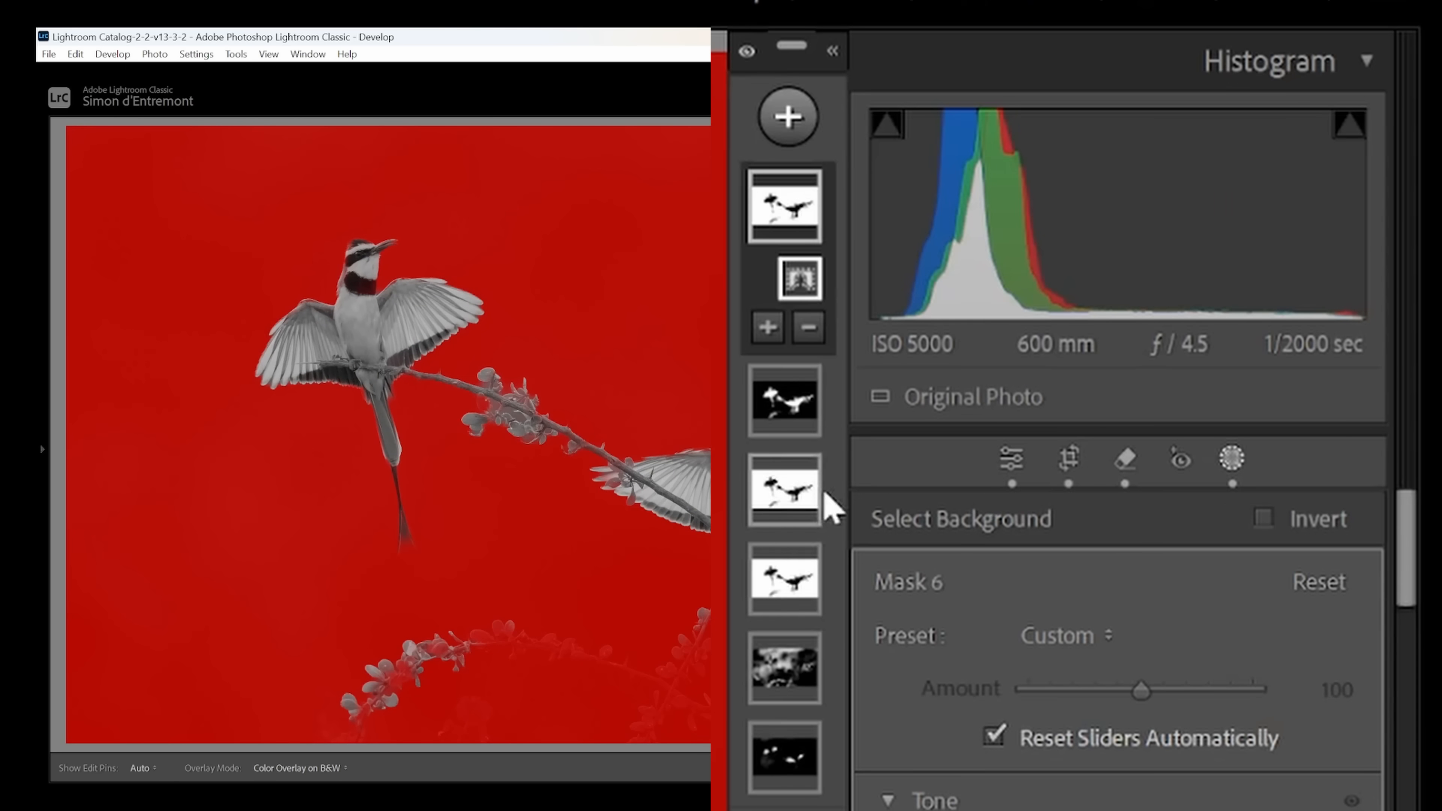
Select the darkened background mask, Mask 4, and increase its noise reduction slightly.
click(1133, 304)
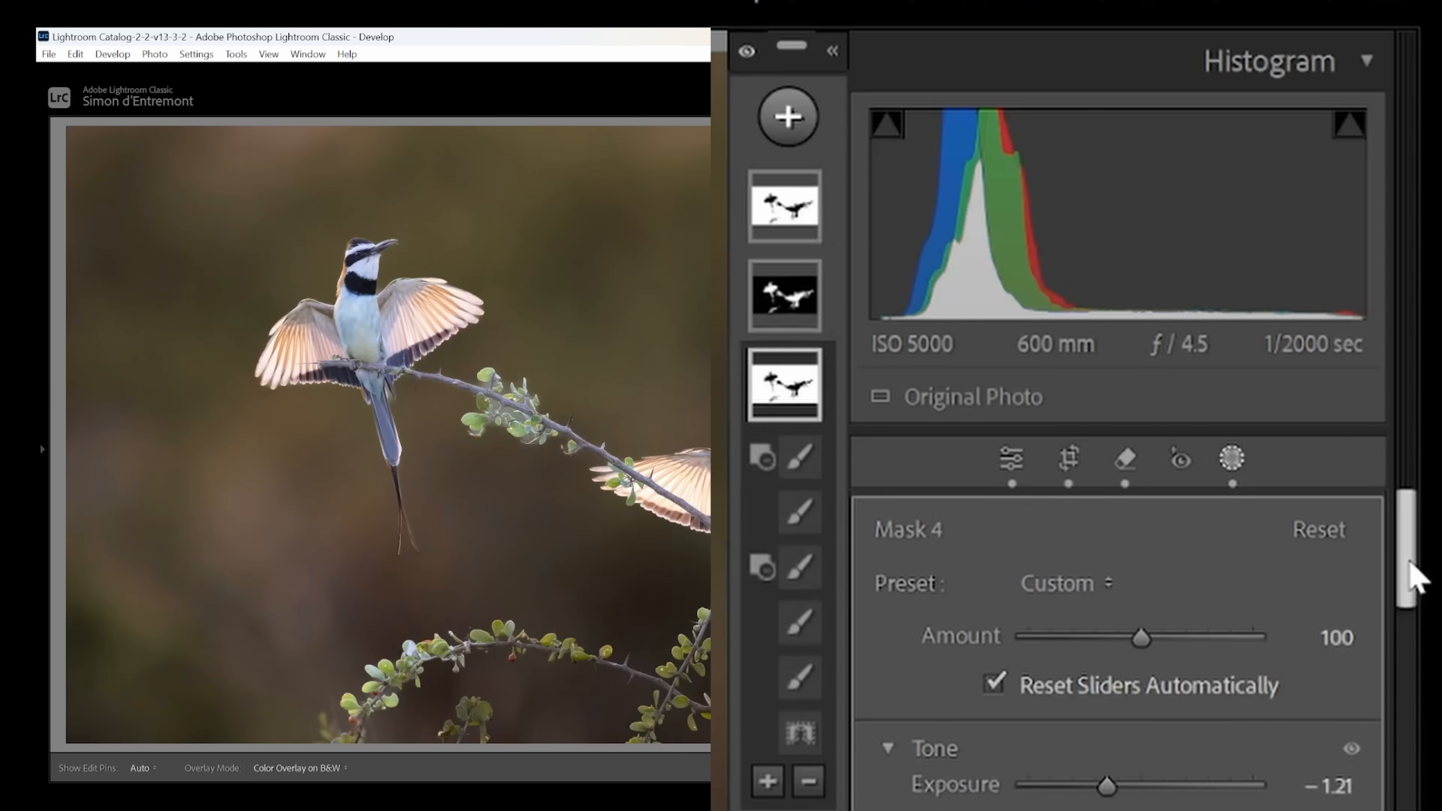
drag(1382, 334, 1376, 398)
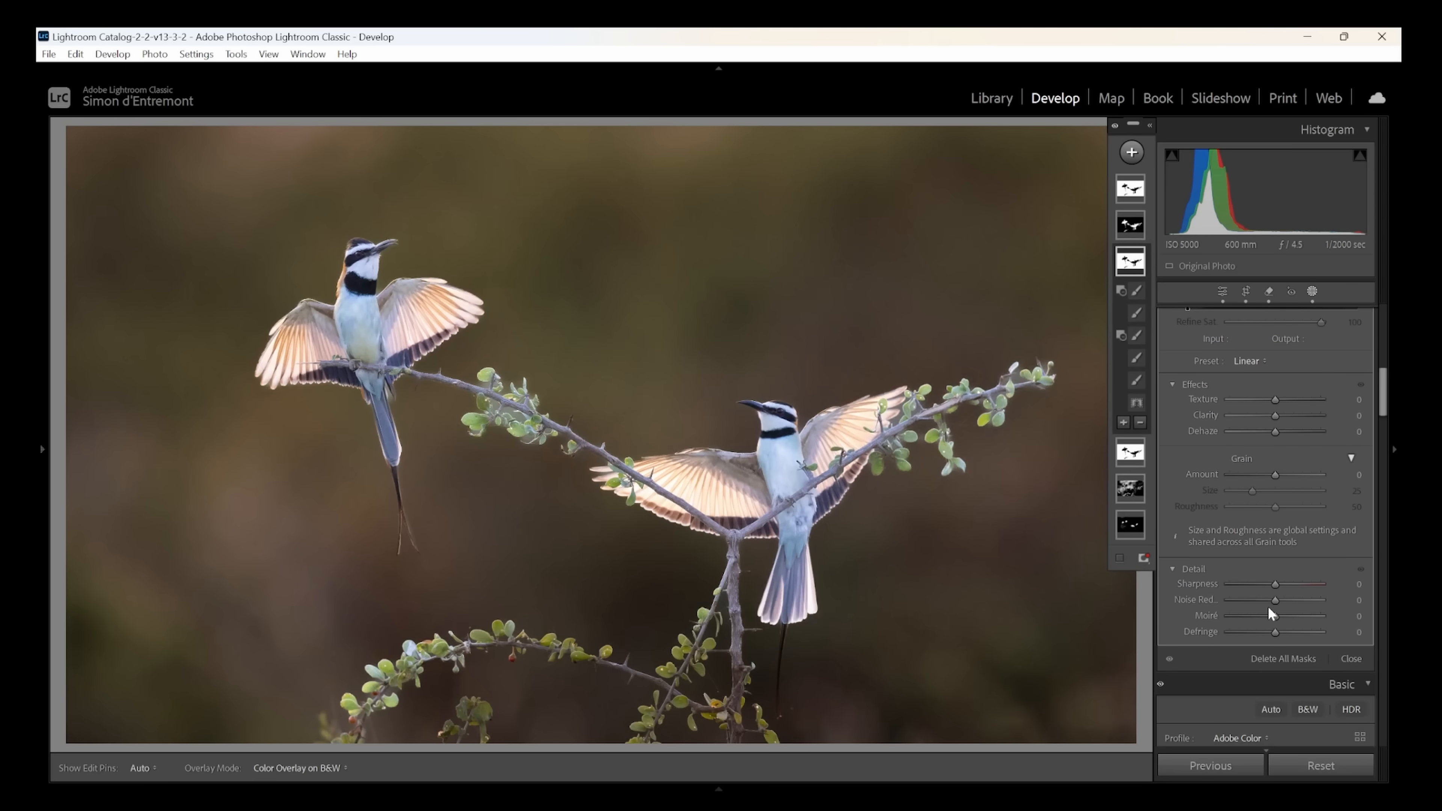
drag(1277, 601, 1281, 600)
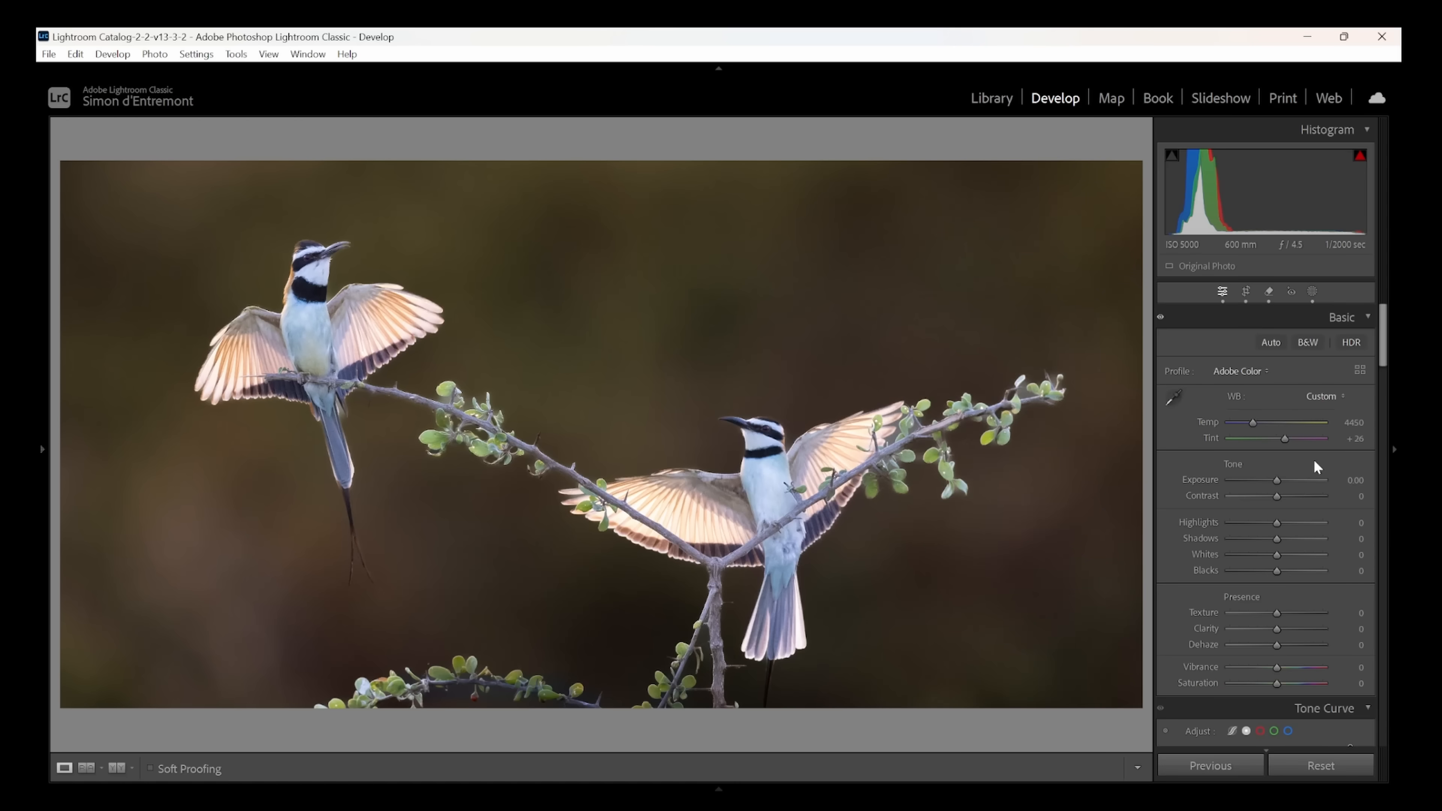
Compare the original and edited photo in a side-by-side before and after view.
key(y)
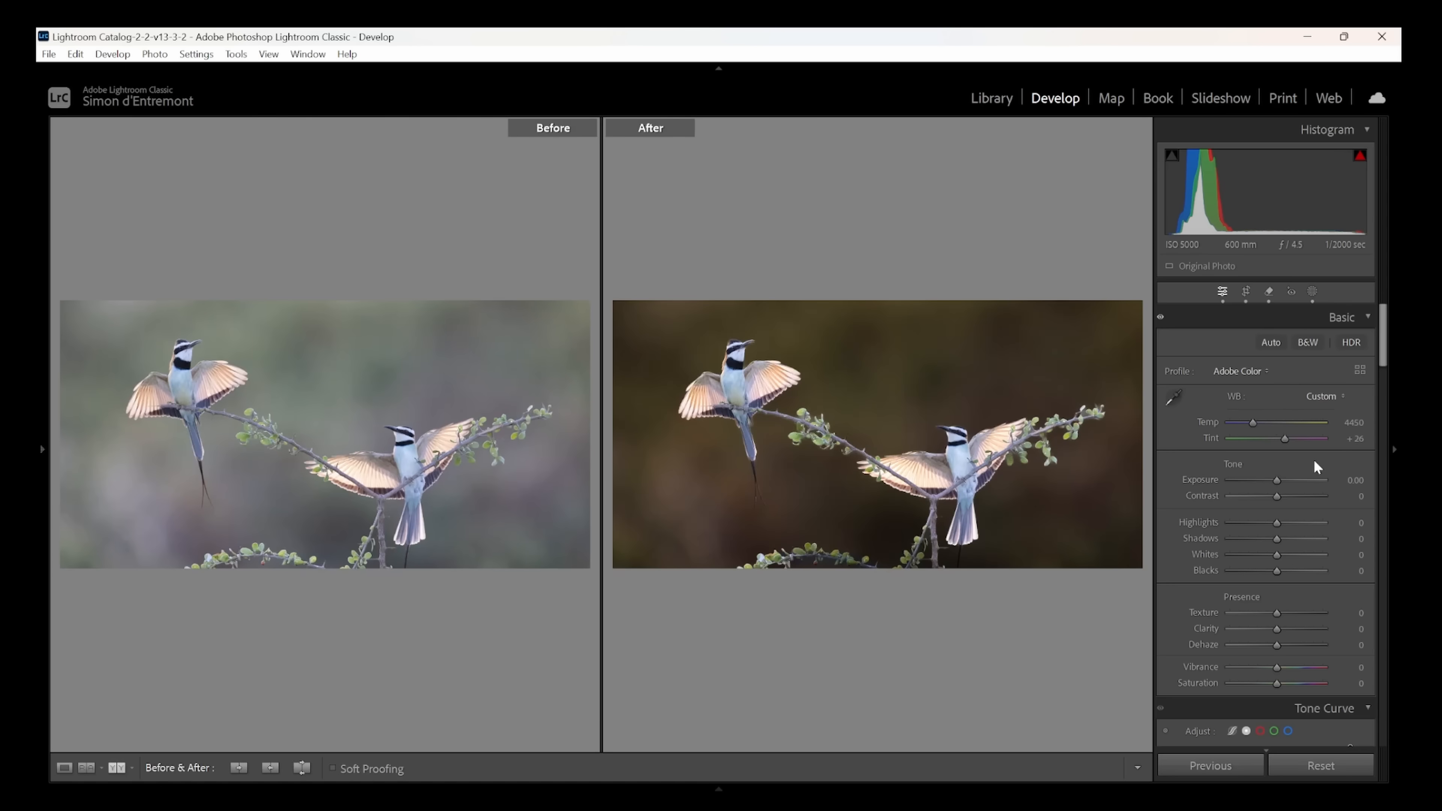